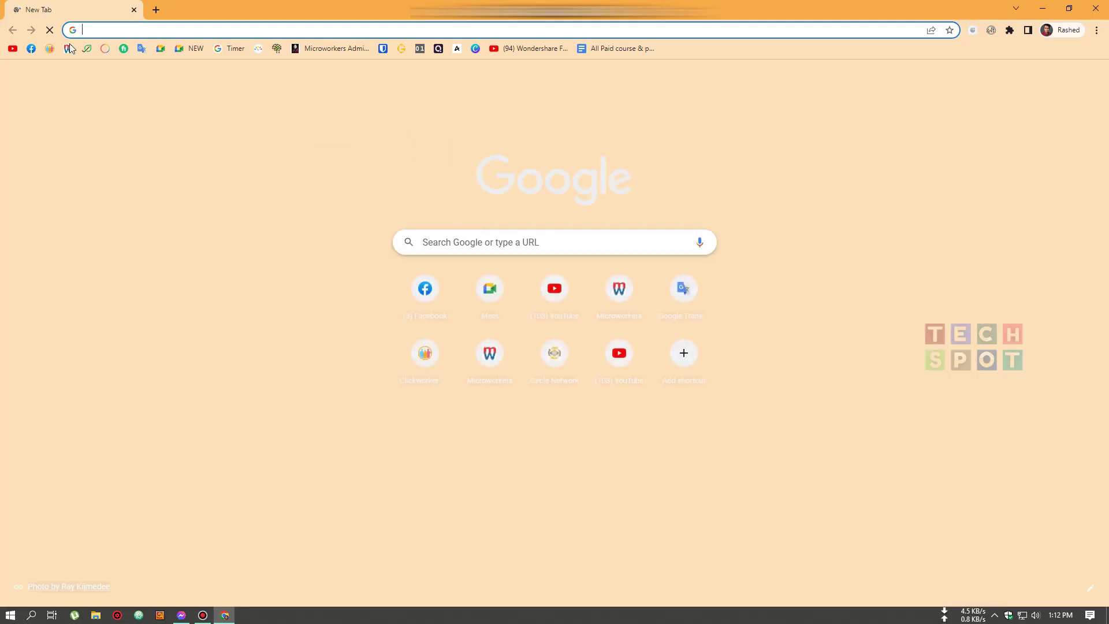
Sign in to Microworkers from the bookmark using the saved credentials
left_click(69, 48)
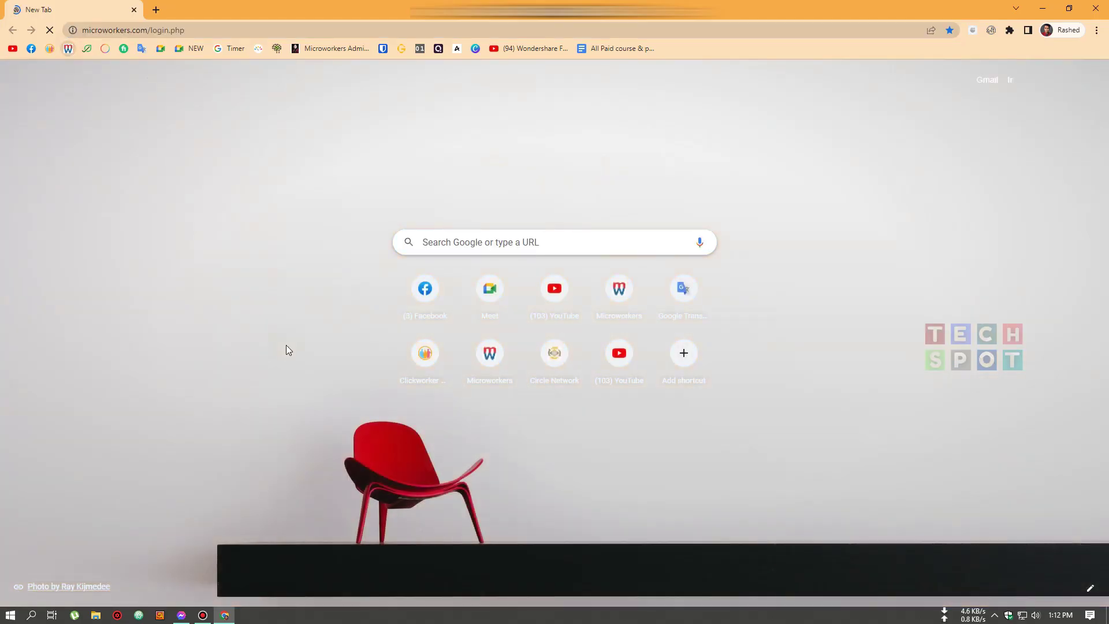
left_click(120, 285)
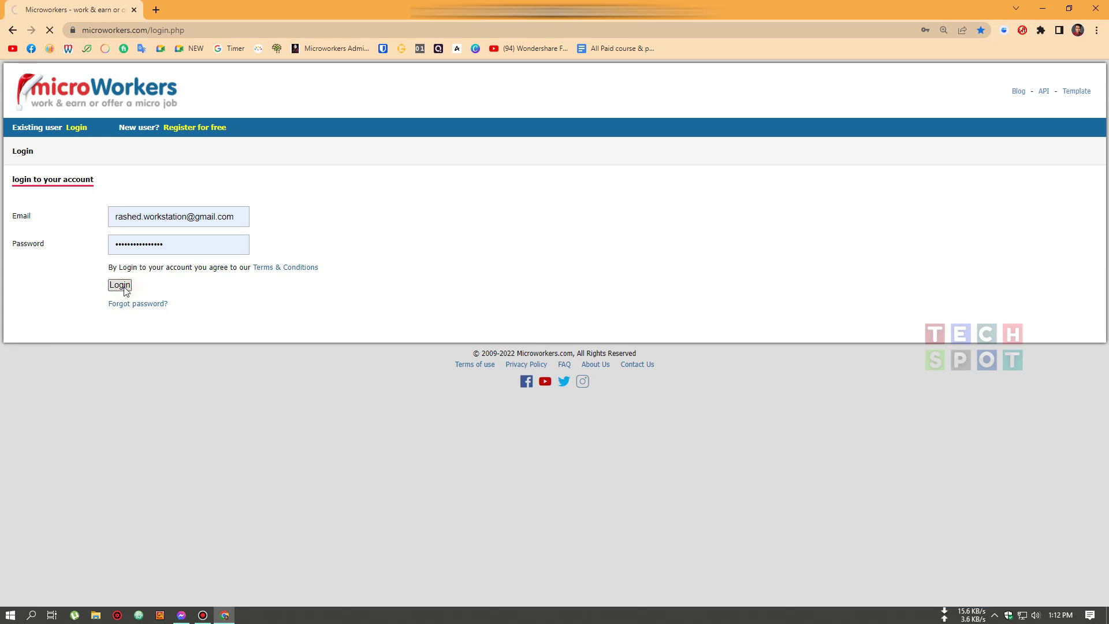
scroll(359, 347, "down", 5)
scroll(74, 184, "up", 5)
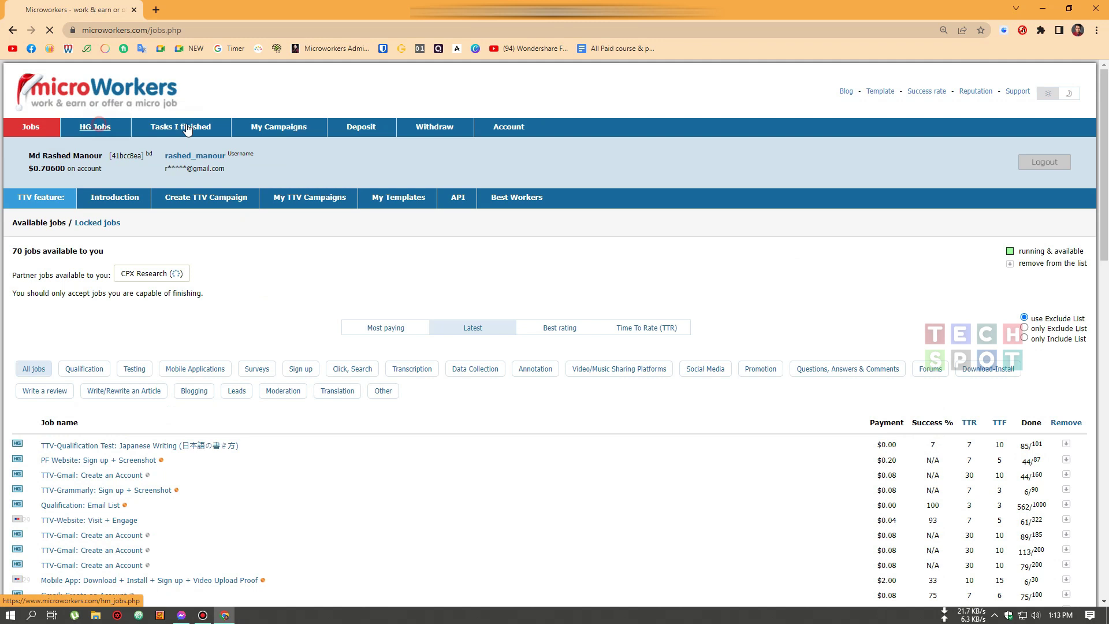
Review My Campaigns and the withdrawal history, ending on the Deposit funds page
left_click(361, 127)
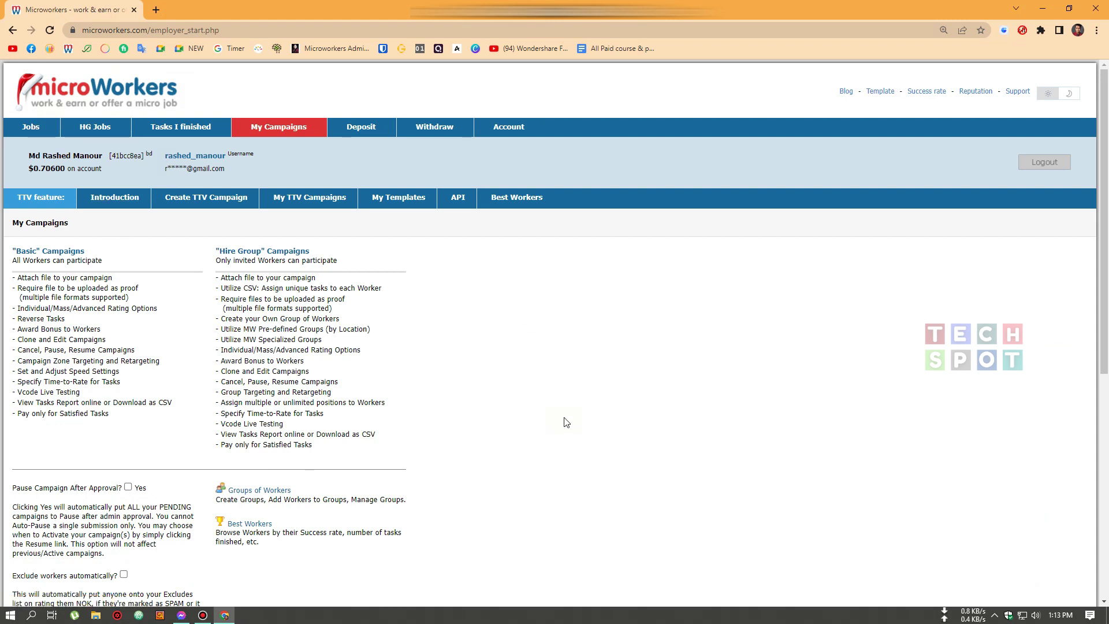
left_click(450, 130)
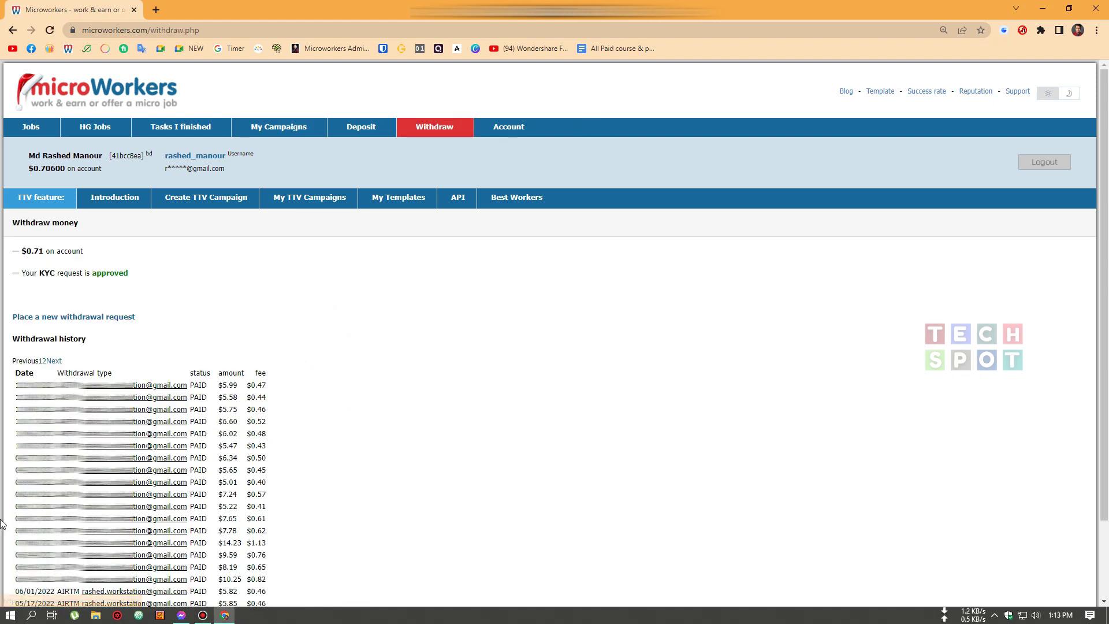
scroll(348, 281, "down", 1)
scroll(335, 289, "up", 2)
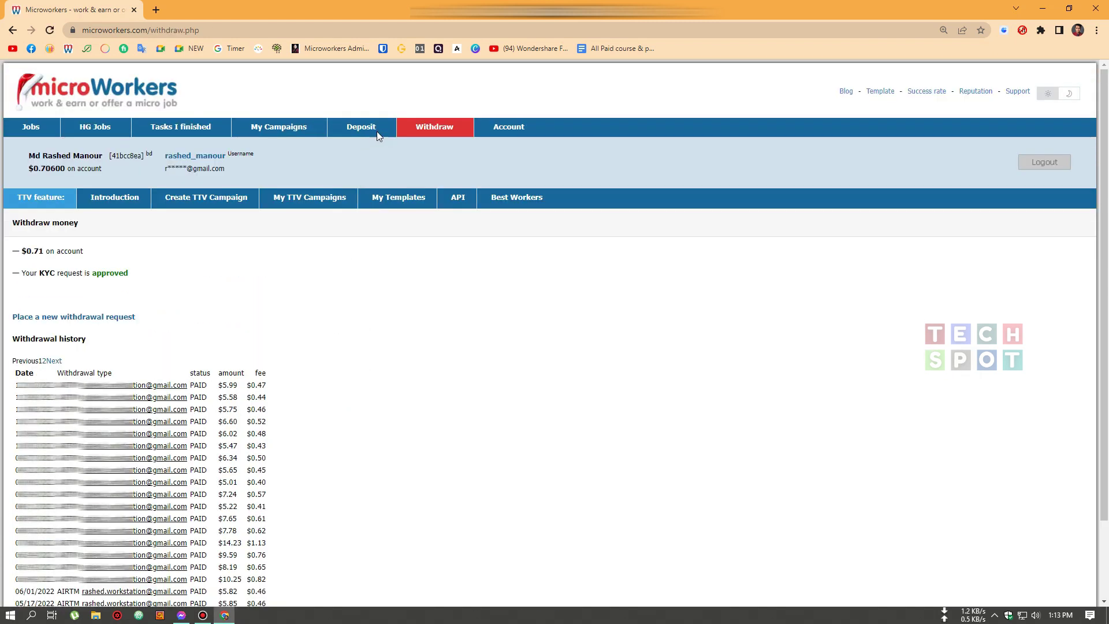
left_click(374, 136)
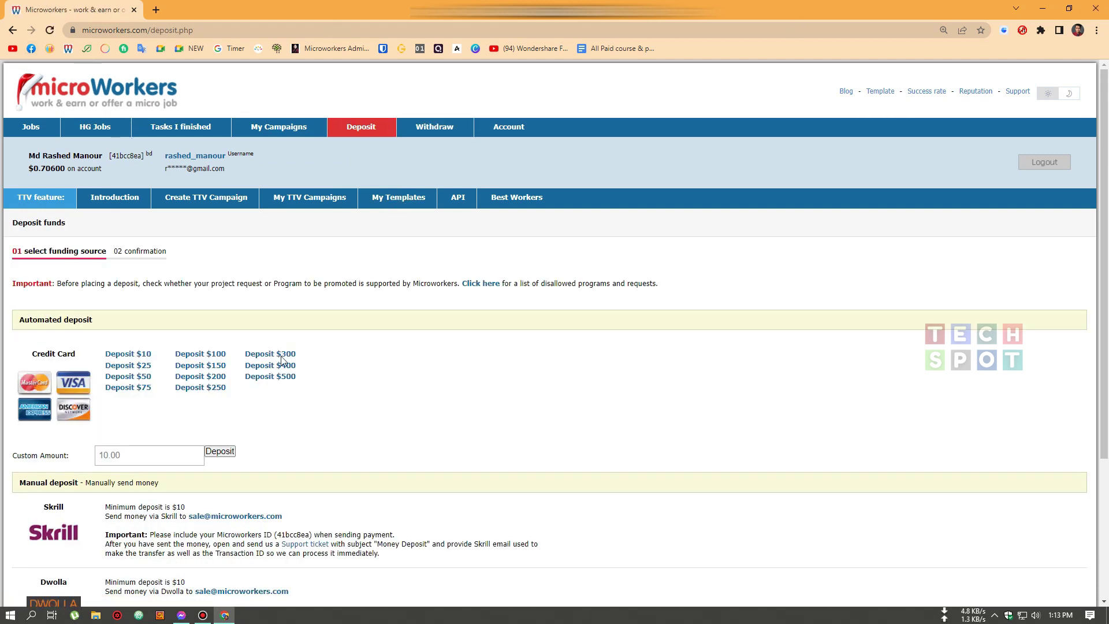
Close Chrome and launch the other Chrome profile from its desktop shortcut
left_click(1096, 8)
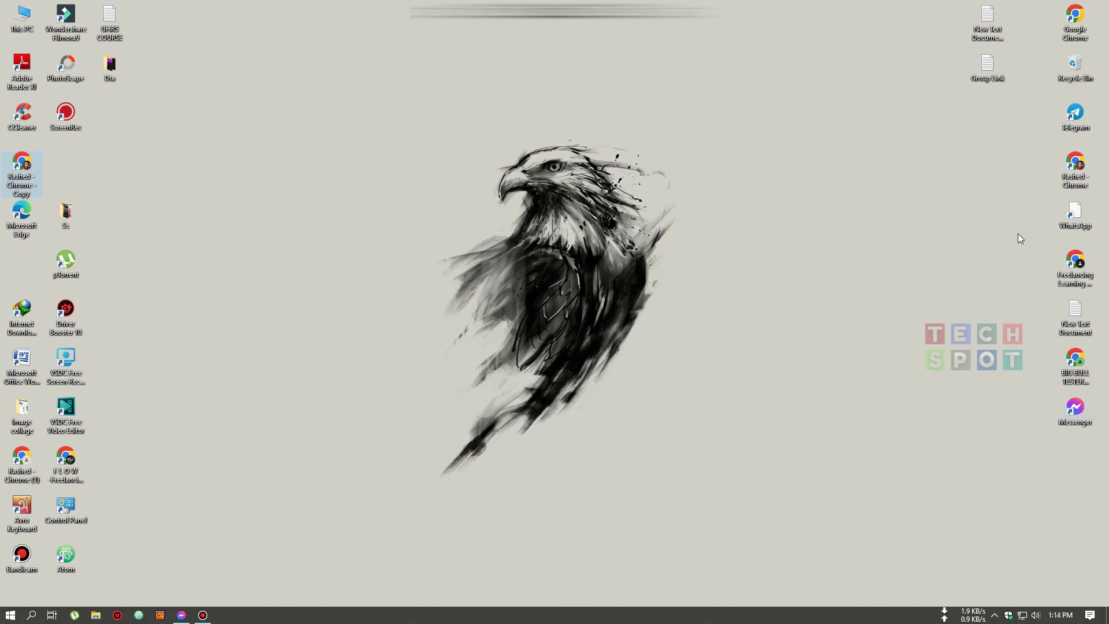
double_click(1075, 362)
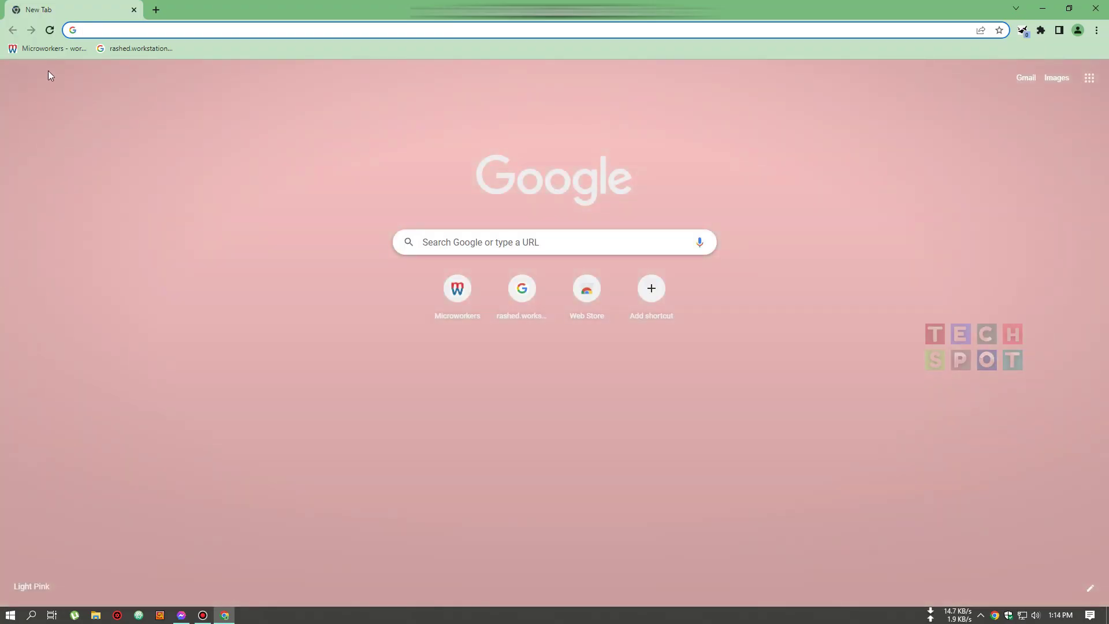
Log in to Microworkers in the new profile with the autofilled account e-mail and password
left_click(51, 50)
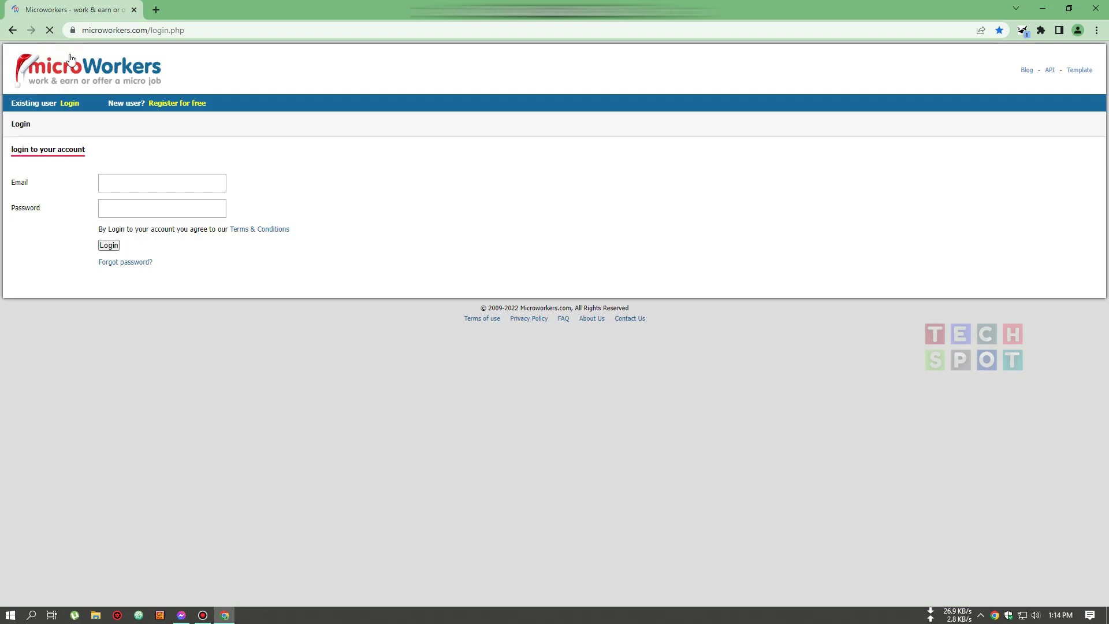
left_click(116, 182)
type("rashed")
left_click(132, 209)
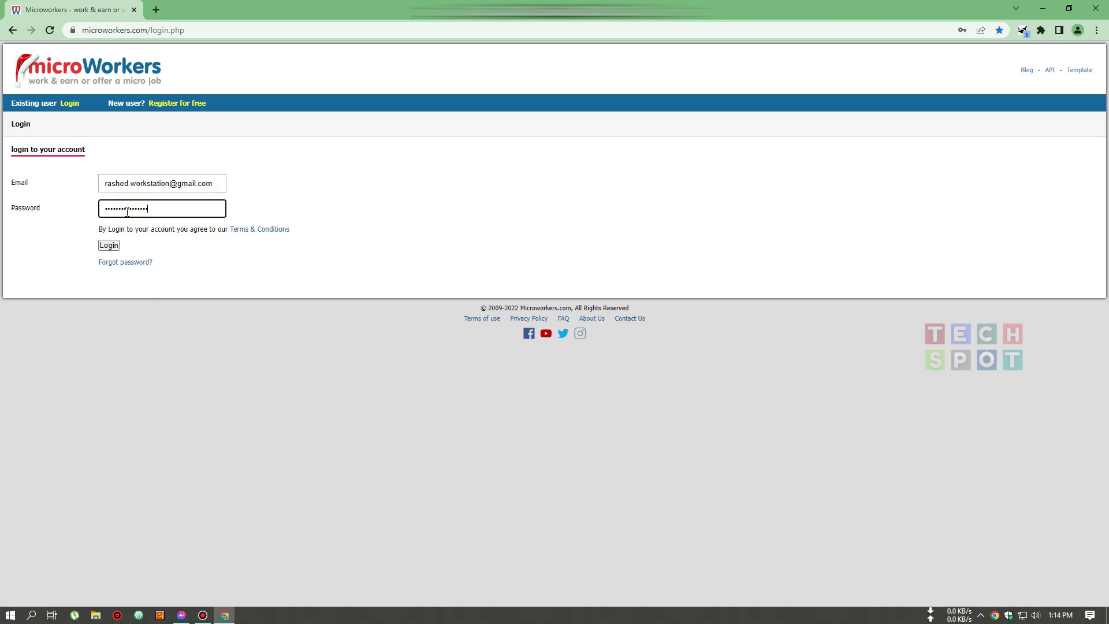
left_click(113, 246)
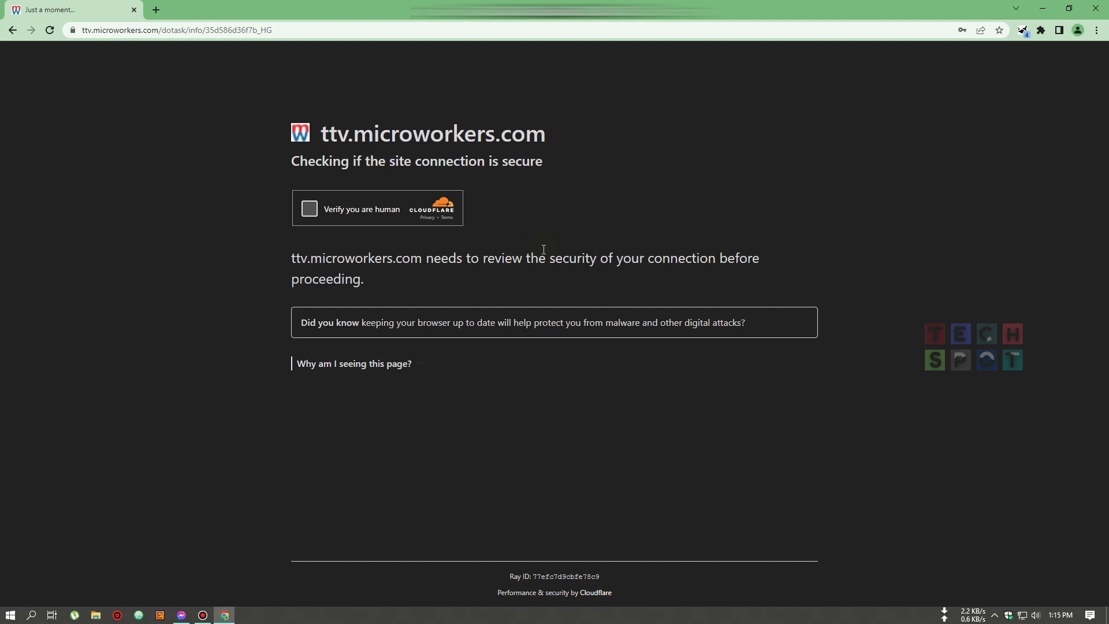
Pass Cloudflare's 'Verify you are human' check on the TTV task page
left_click(310, 210)
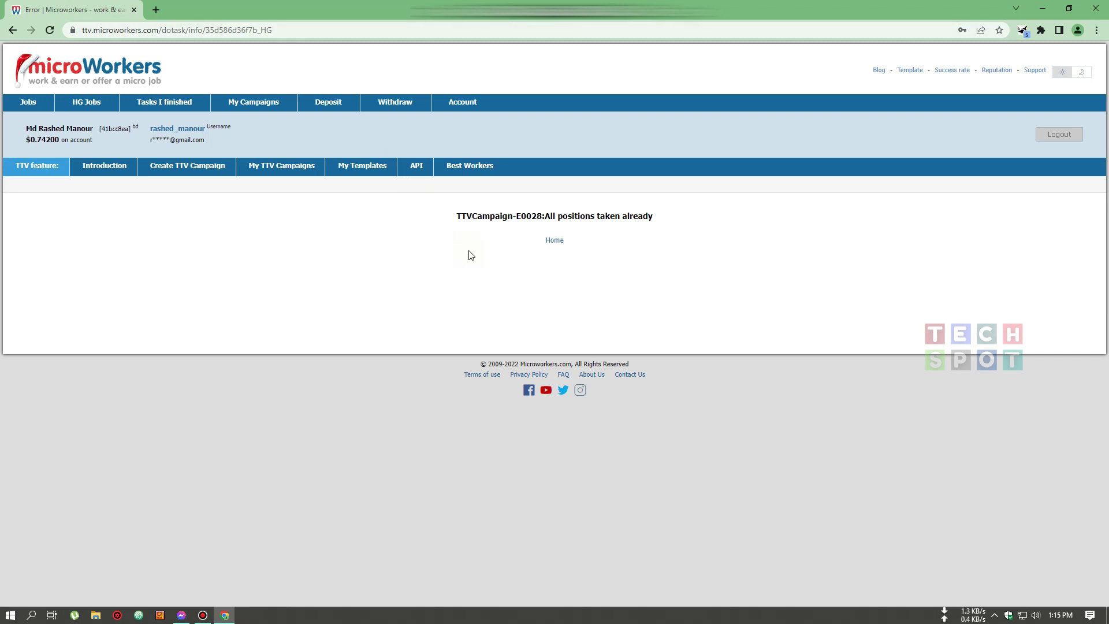
Reload with F5 to get the table-line zone-correction job, then close its Instructions dialog
key("F5")
key("F5")
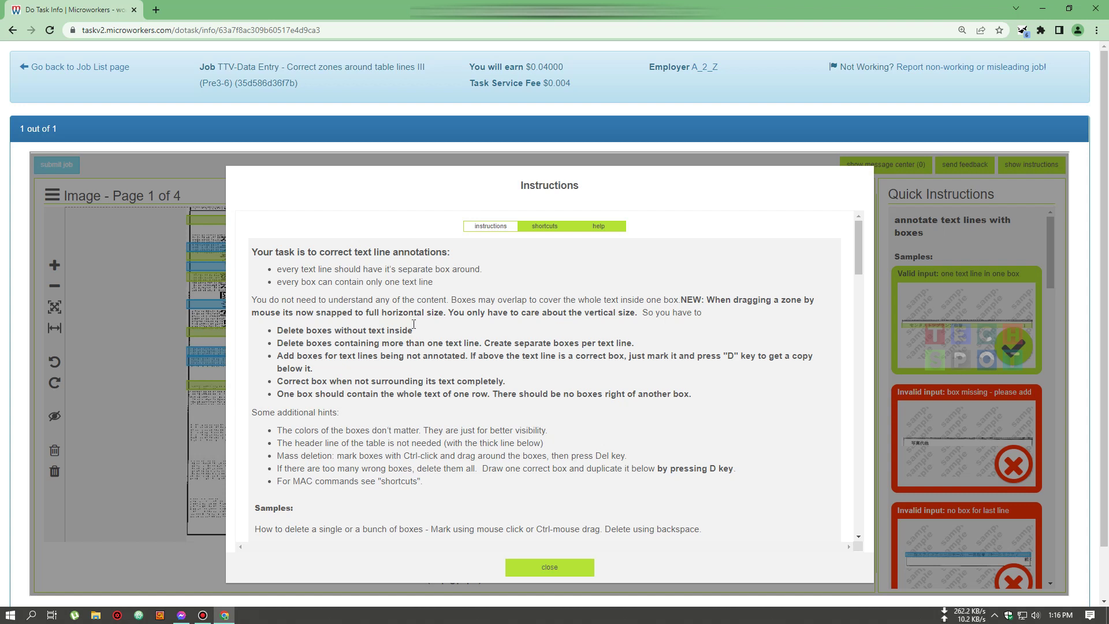
scroll(414, 347, "down", 2)
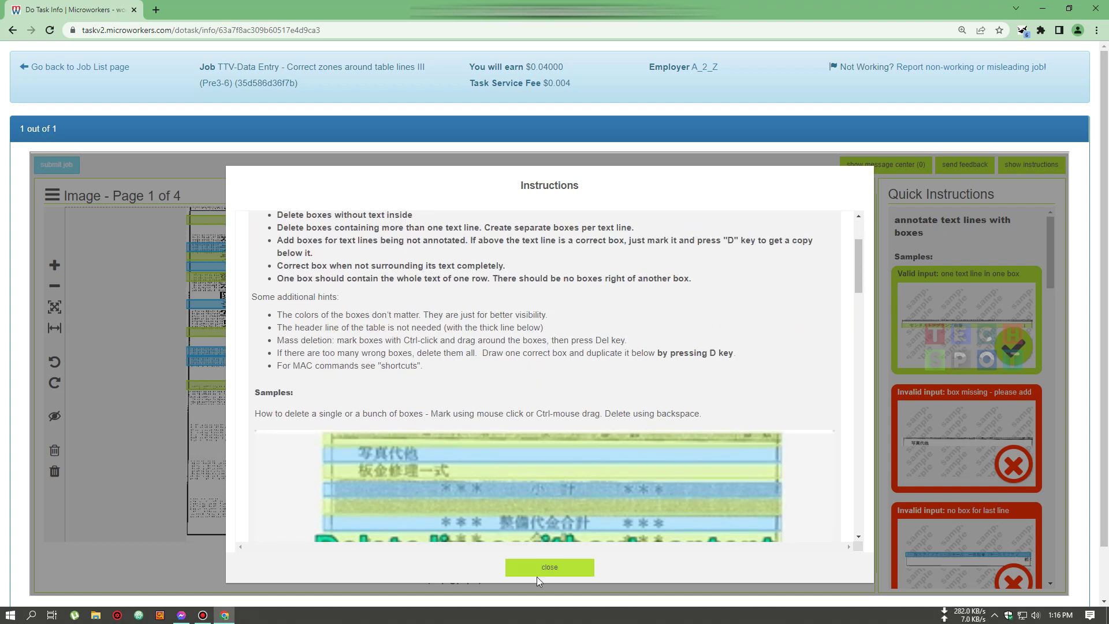
left_click(549, 568)
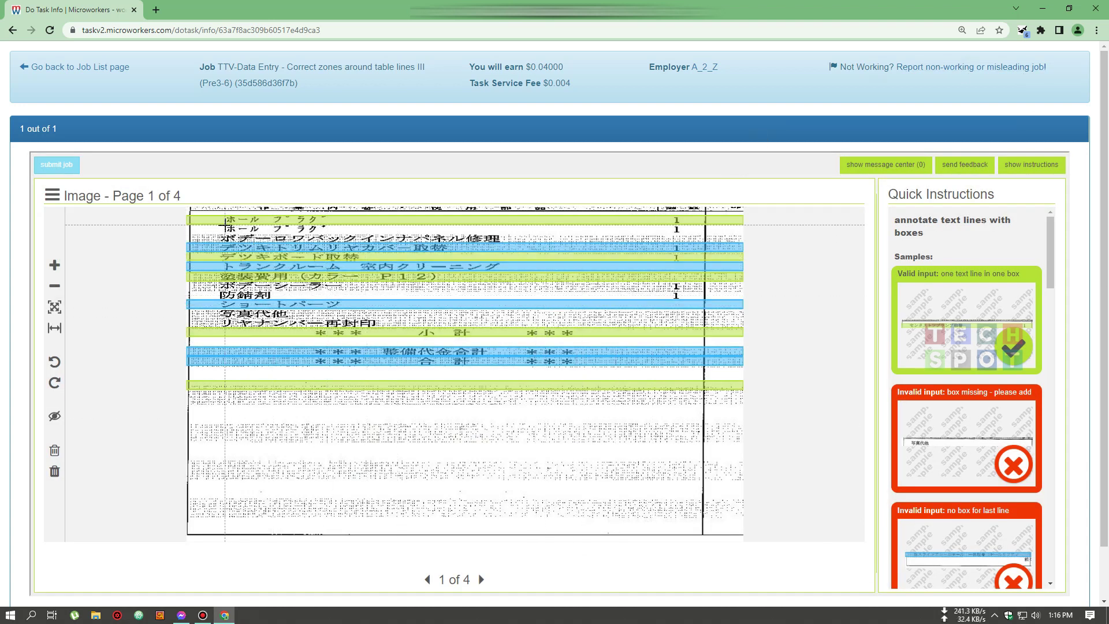
Box the three unannotated lines on page 1, including the 防錆剤 line
left_click_drag(230, 226, 221, 243)
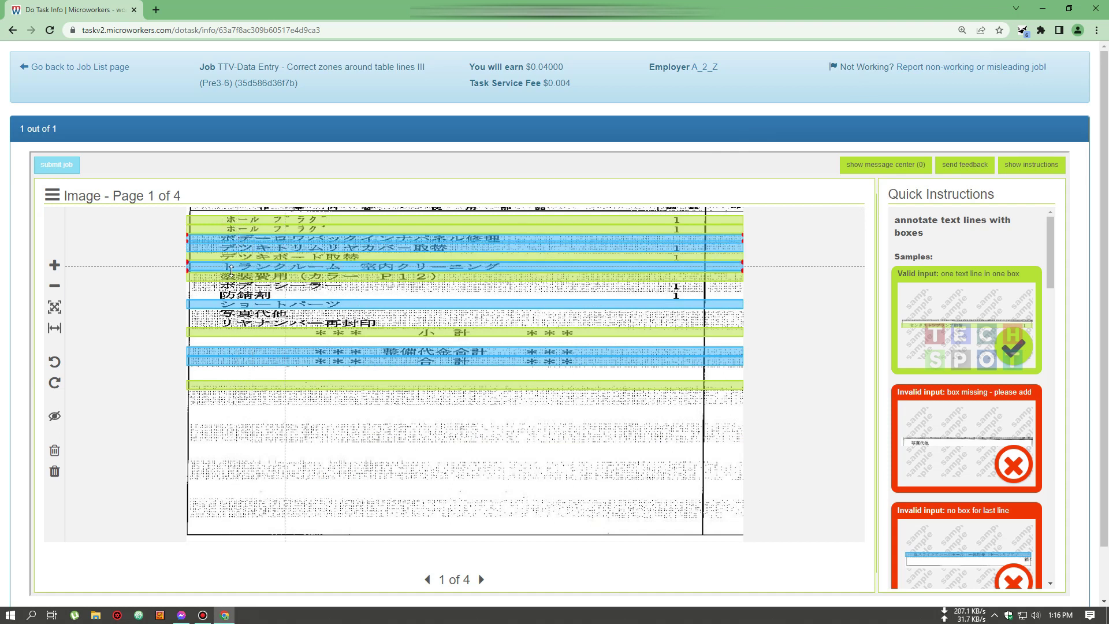
left_click_drag(217, 284, 237, 290)
key("ctrl+plus")
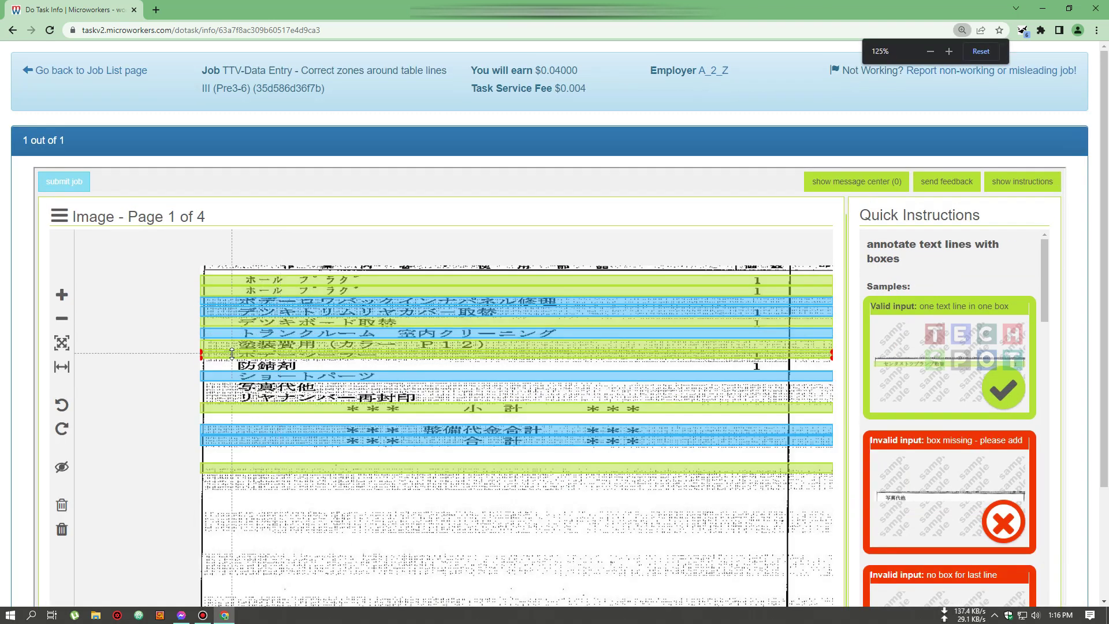
left_click_drag(233, 359, 243, 401)
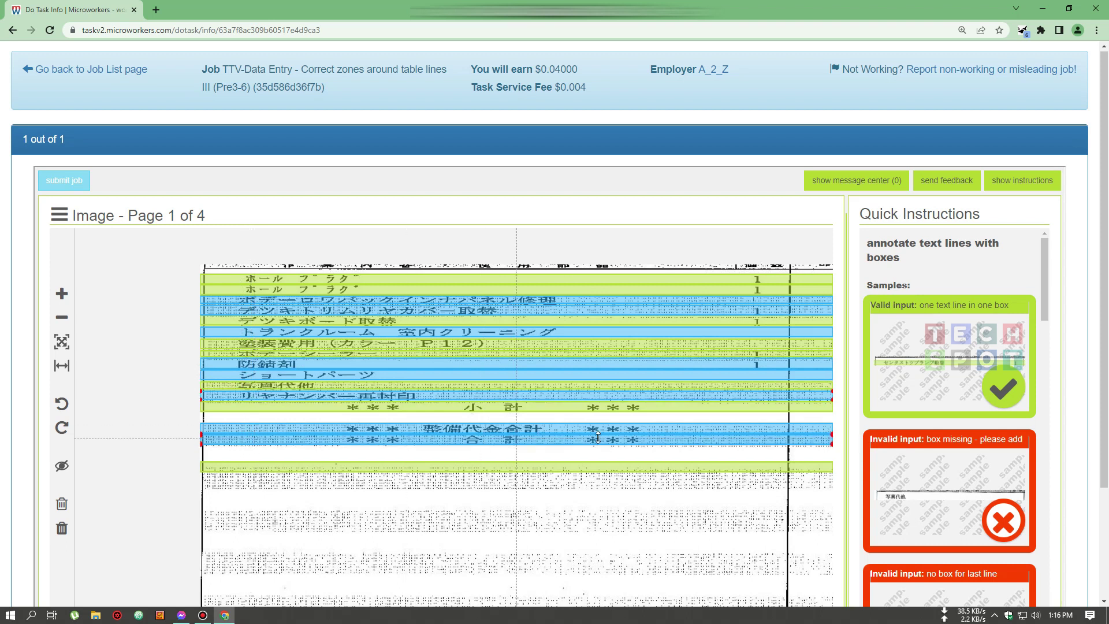
Delete the empty box below the totals and move to page 2
scroll(630, 387, "down", 3)
left_click(526, 335)
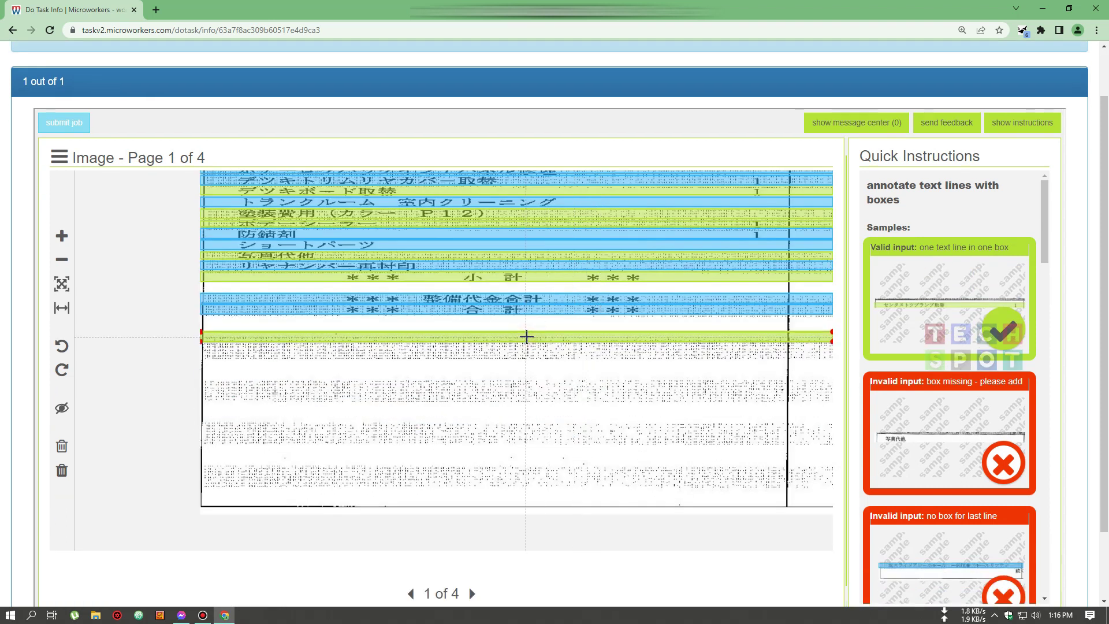
key("Delete")
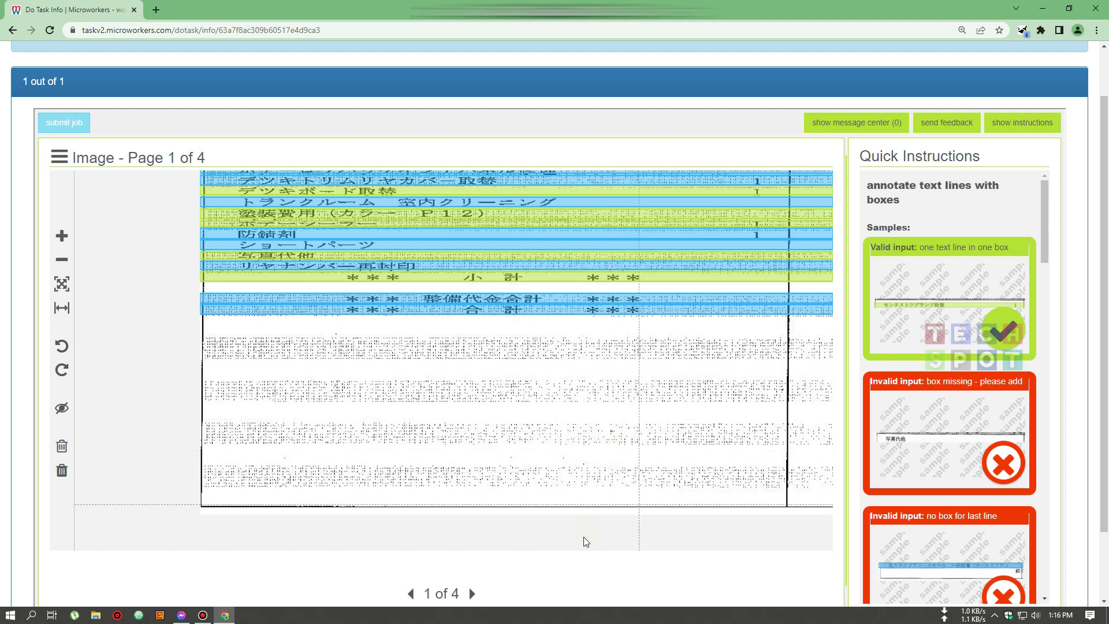
left_click(472, 593)
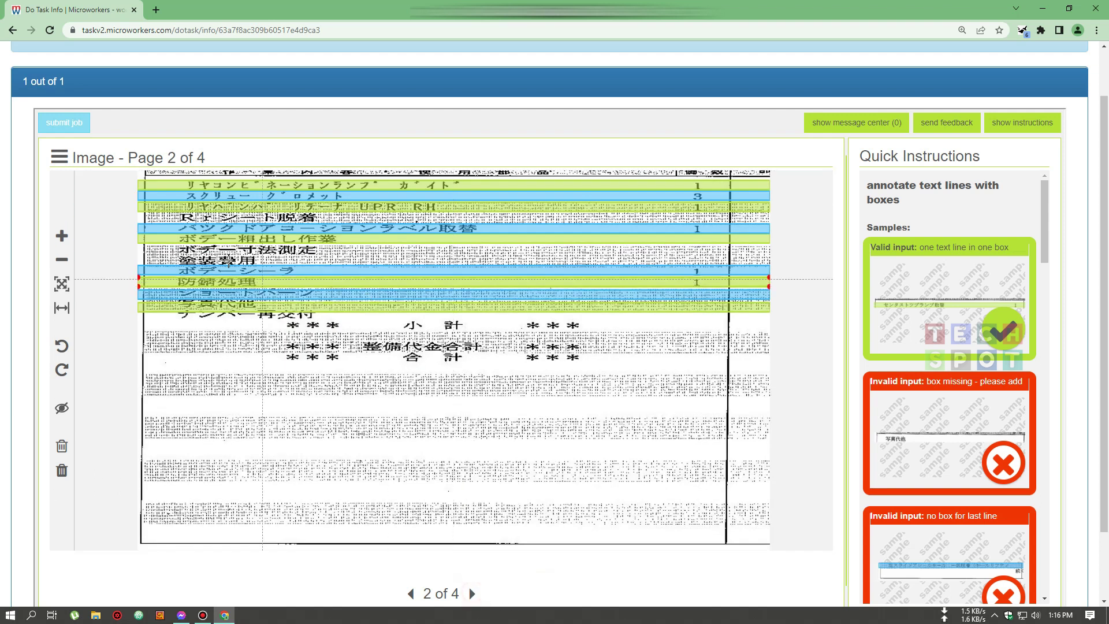
Box the unannotated line on page 2 and advance to page 4
mouse_move(175, 213)
left_mouse_down()
mouse_move(179, 265)
mouse_move(212, 312)
mouse_move(196, 315)
mouse_move(285, 319)
mouse_move(295, 362)
left_mouse_up()
left_click(473, 594)
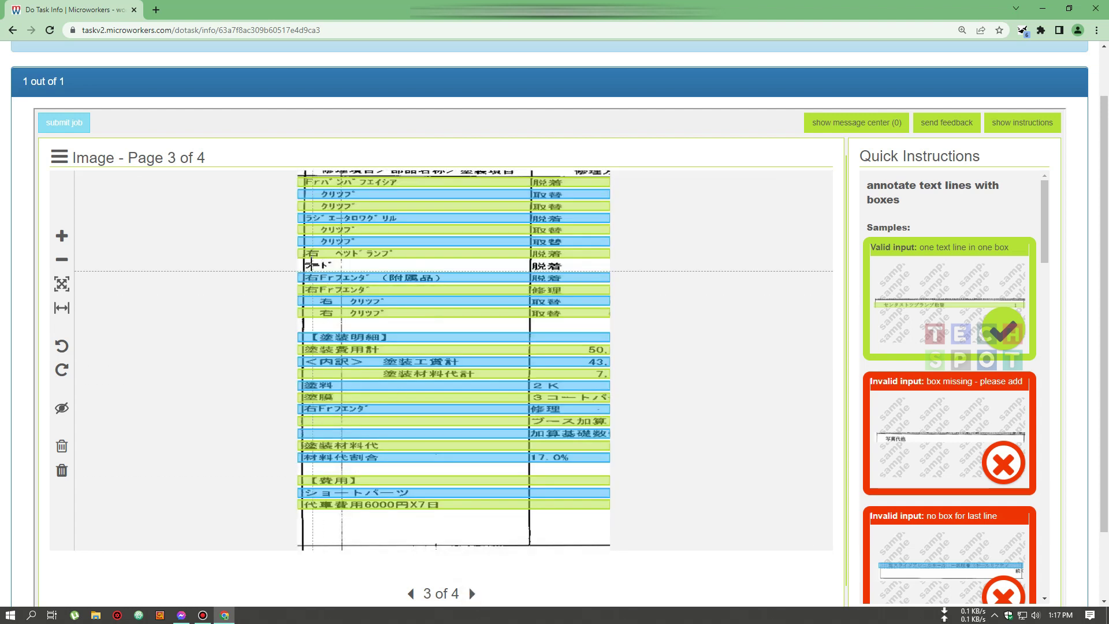
left_click(471, 596)
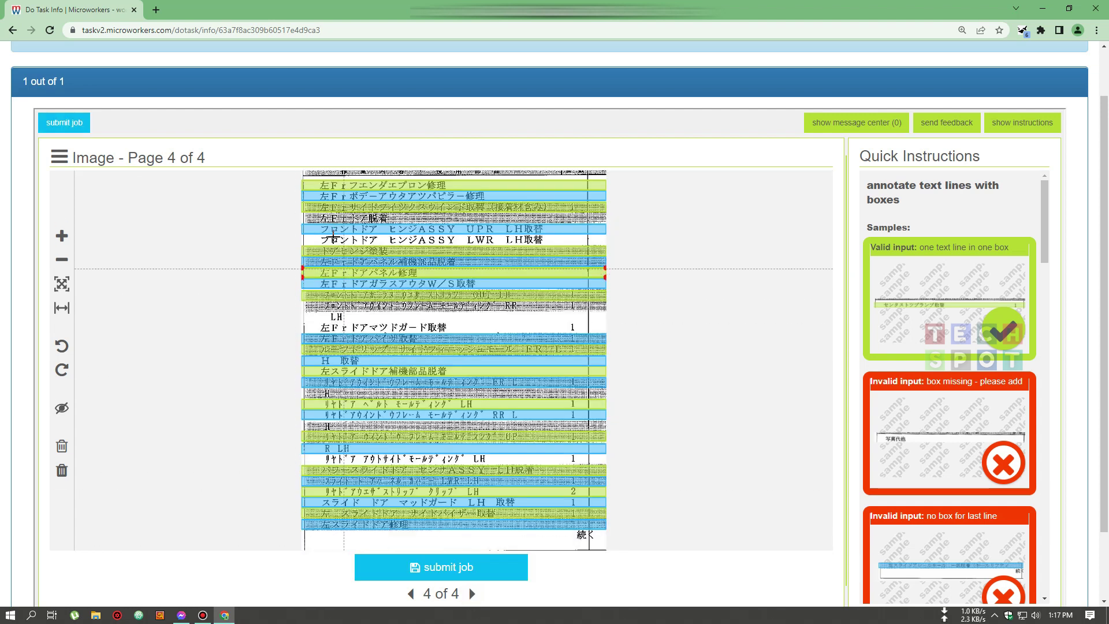
Box page 4's フロントドア ヒンジASSY LWR line, short LH lines, and final 続く line
left_click_drag(323, 235, 327, 244)
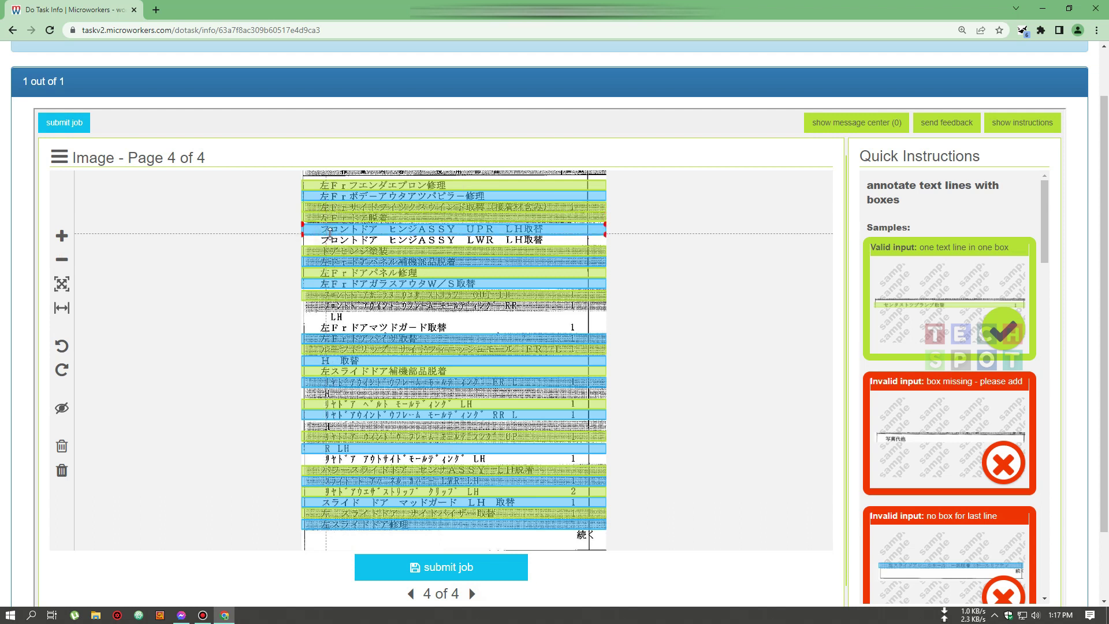
left_click_drag(361, 312, 365, 332)
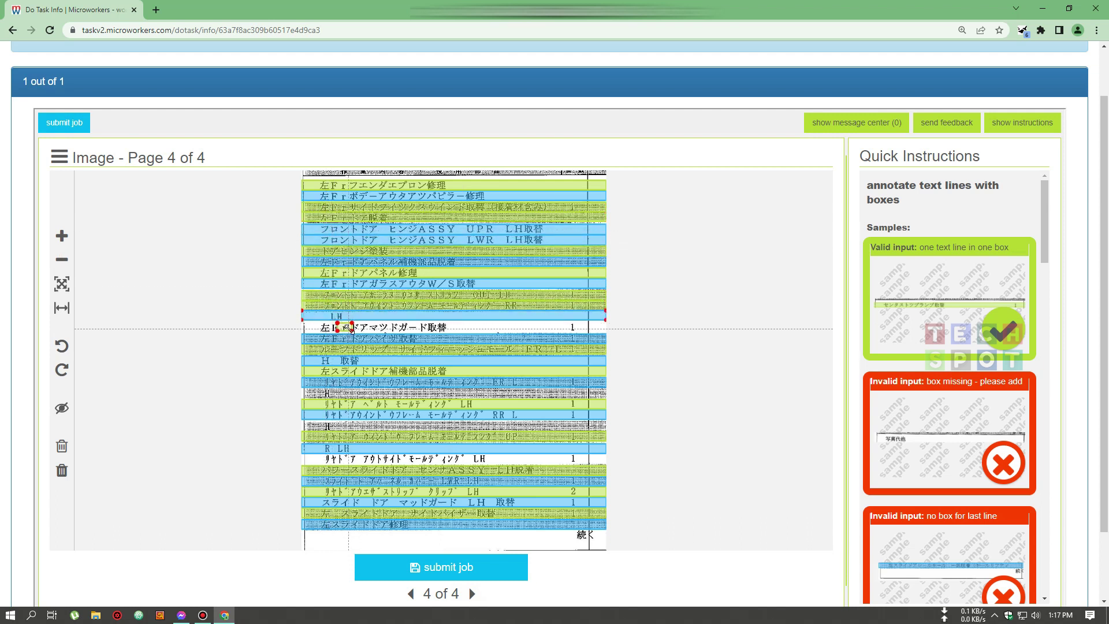
left_click_drag(328, 389, 340, 463)
left_click(580, 527)
left_click_drag(580, 529, 581, 538)
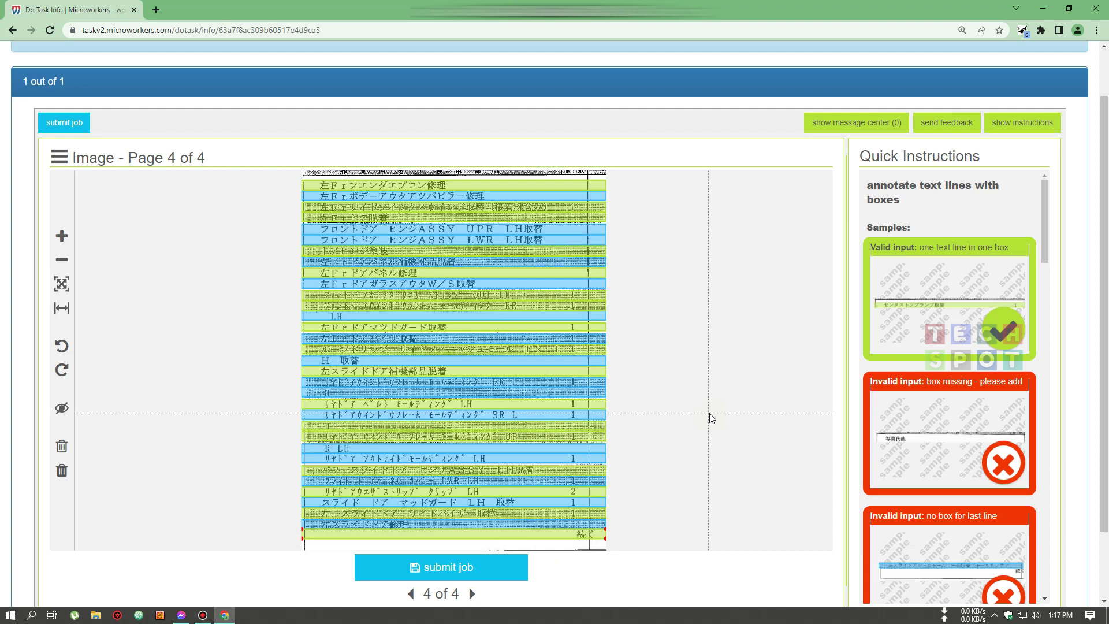
Submit the annotation job, check the Task Done confirmation, and minimize Chrome
left_click(442, 572)
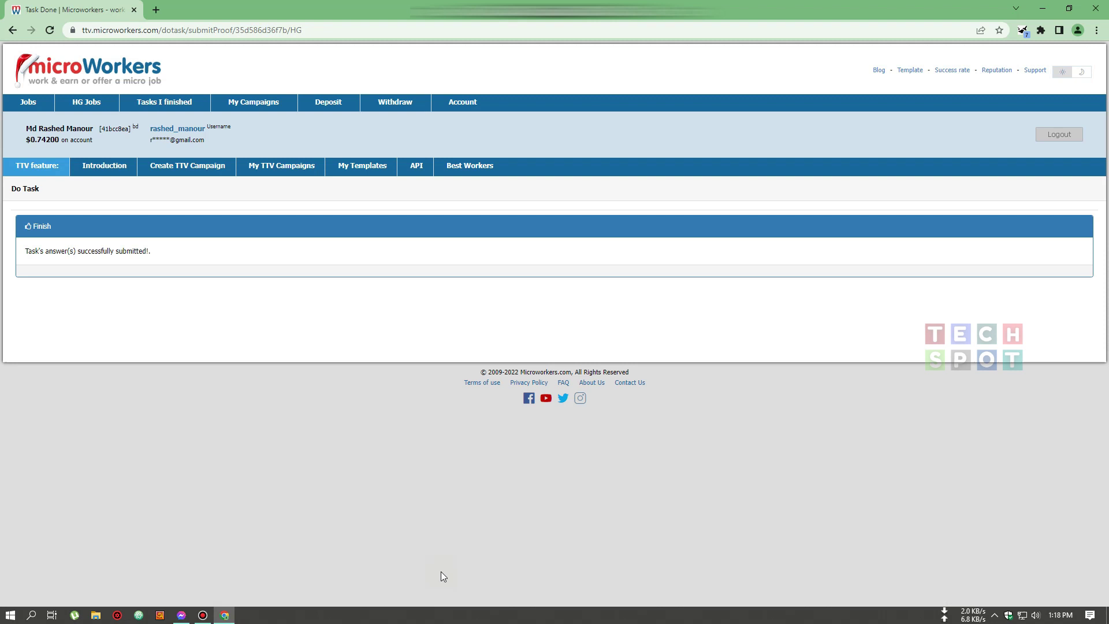
left_click(1043, 8)
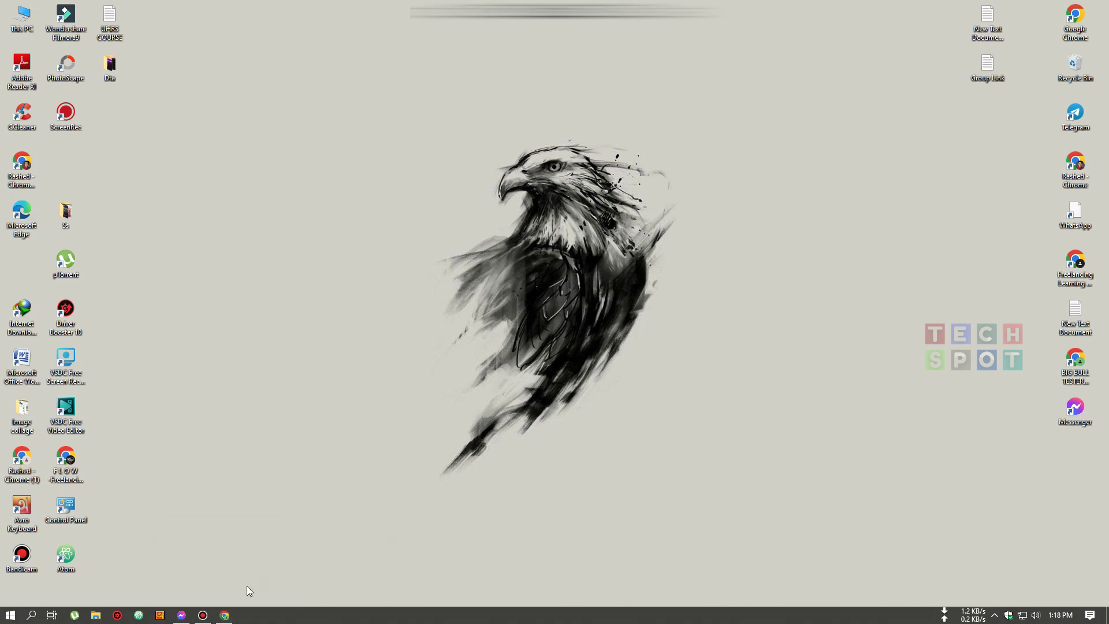
Restore Chrome from the taskbar to show the accepted TTV-Data Entry II task and its instructions
left_click(224, 615)
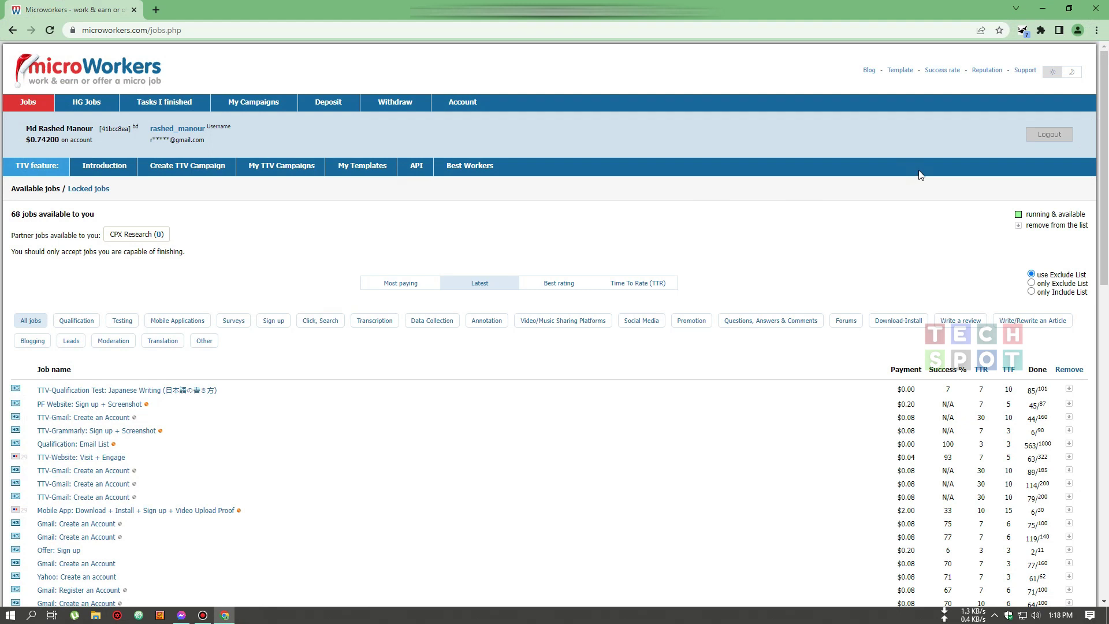
left_click(1043, 9)
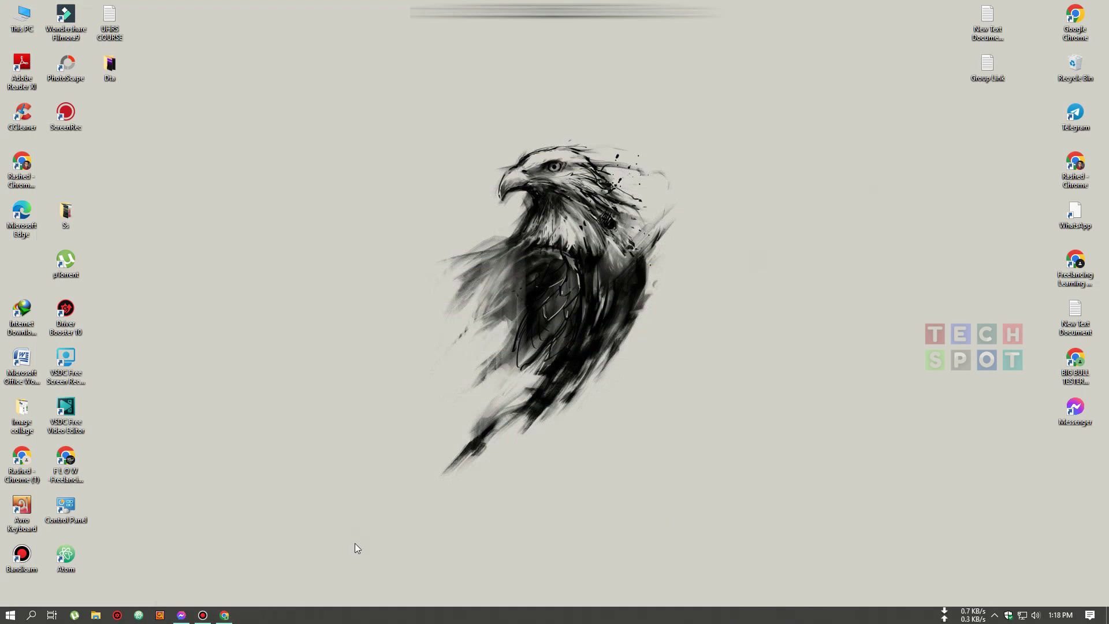
left_click(225, 616)
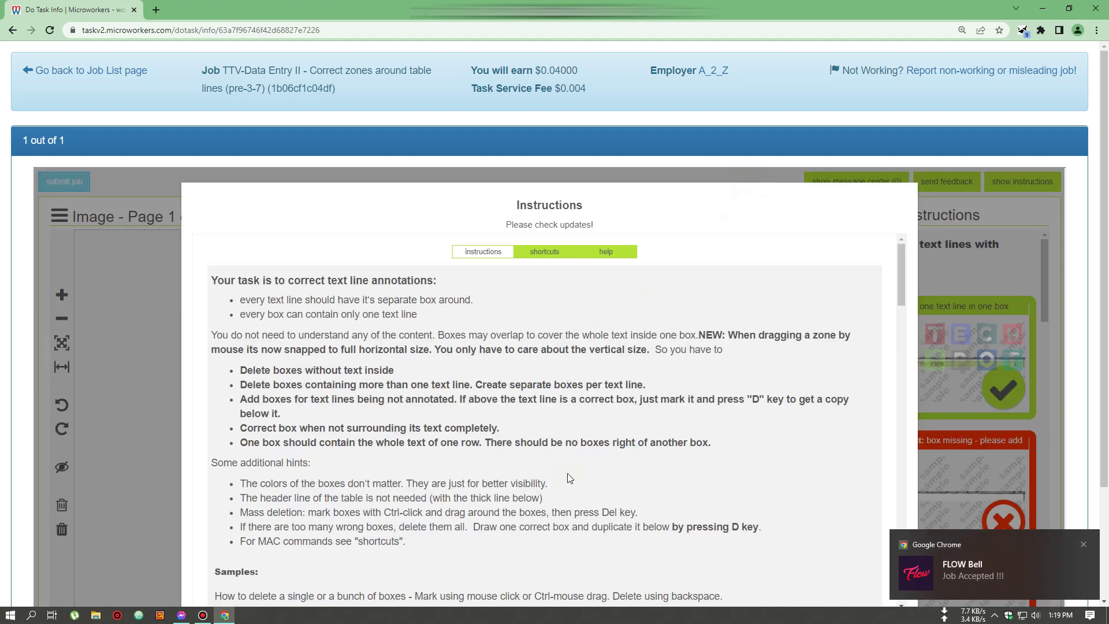
Close the instructions and box the missing text lines on page 1, including those near the bottom
scroll(757, 337, "down", 15)
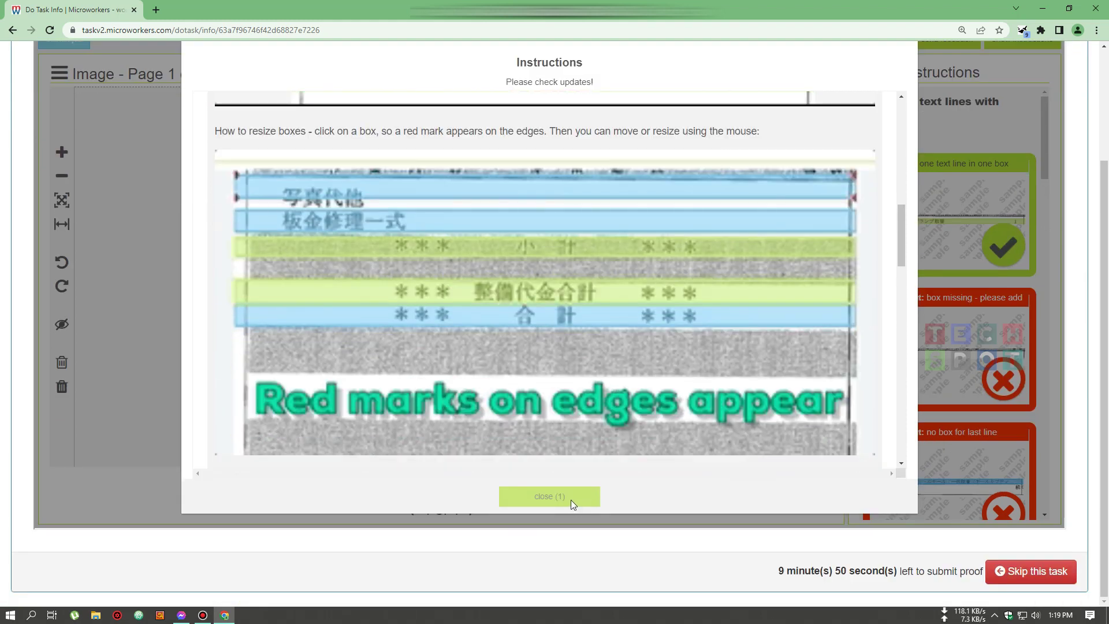
left_click(550, 497)
scroll(268, 327, "up", 1)
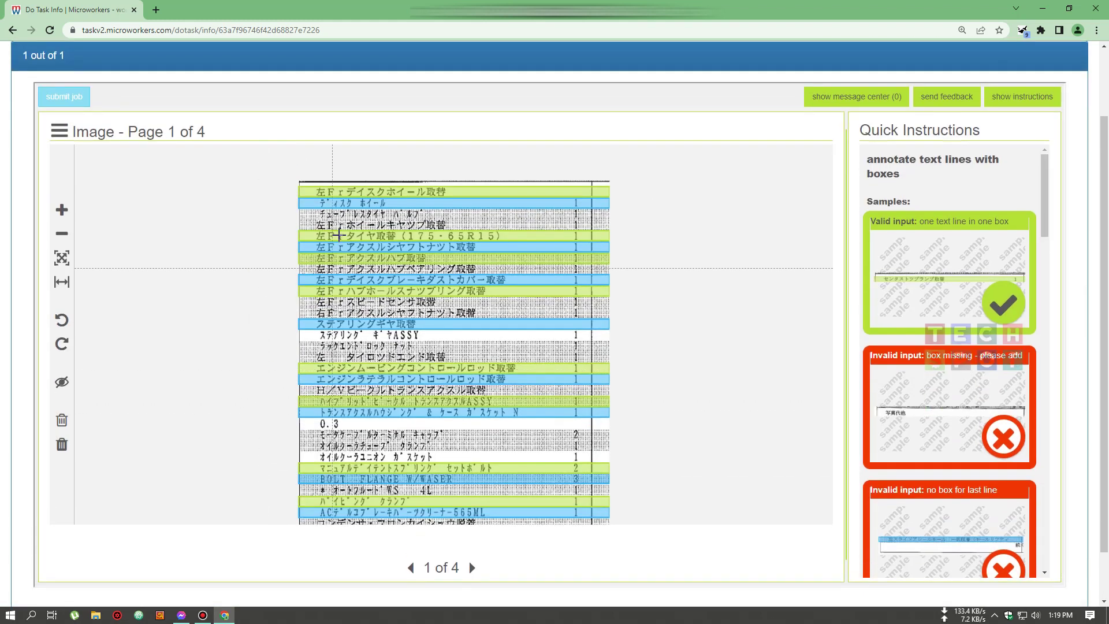
mouse_move(319, 210)
left_mouse_down()
mouse_move(349, 327)
mouse_move(338, 439)
left_mouse_up()
left_click_drag(337, 440, 324, 495)
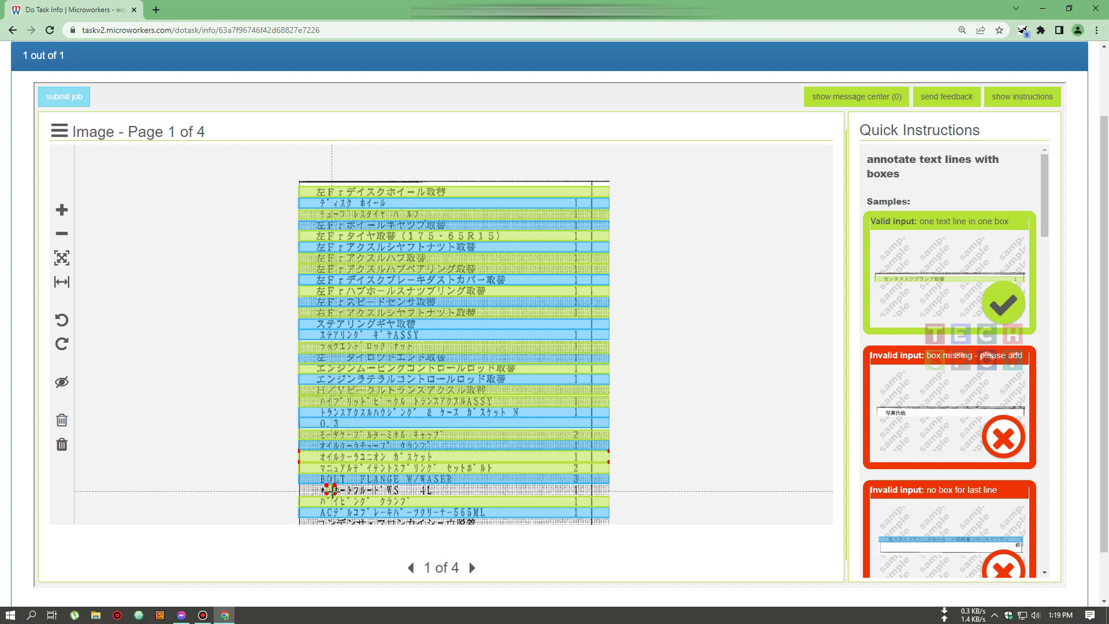
Page through pages 2–4 and submit the job, confirming no objects found
left_click(472, 567)
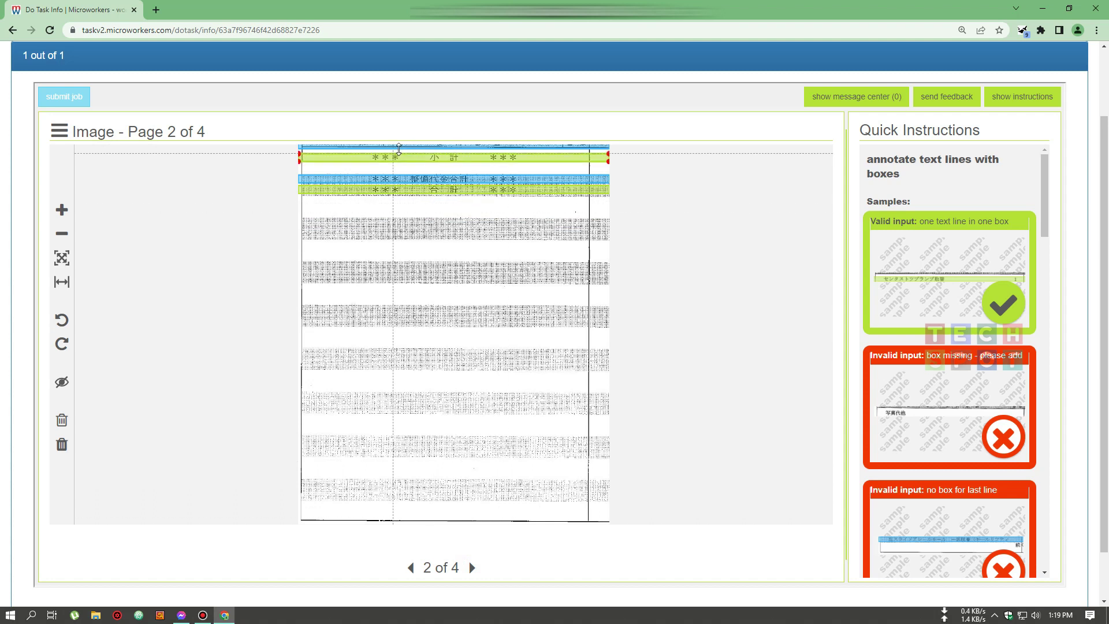
left_click(472, 568)
left_click(555, 377)
left_click(194, 238)
left_click(472, 567)
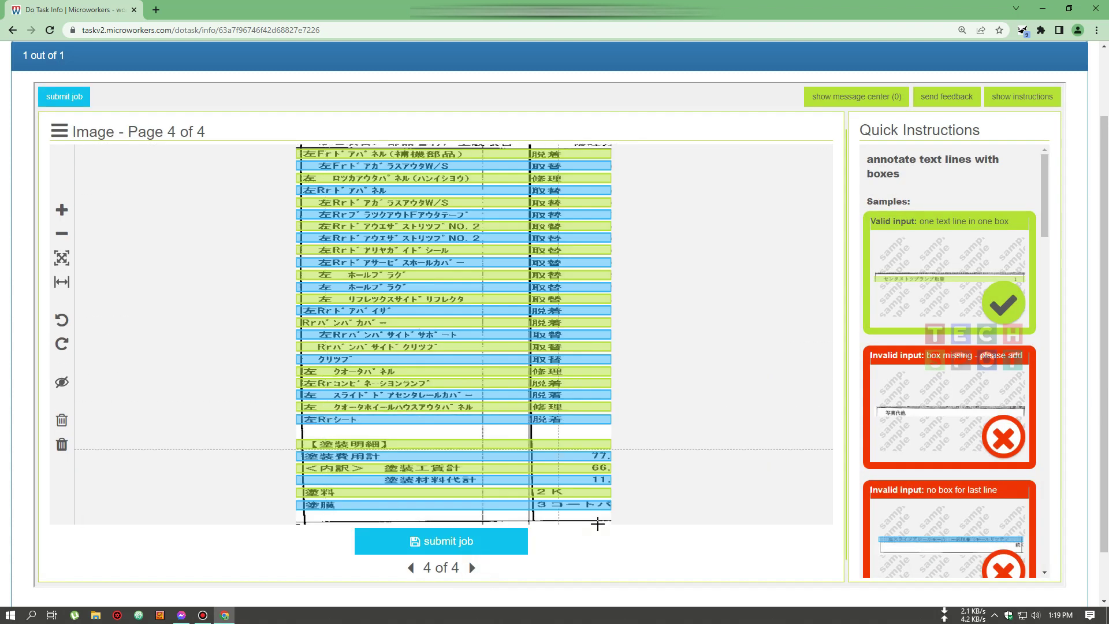
left_click(483, 541)
left_click(660, 379)
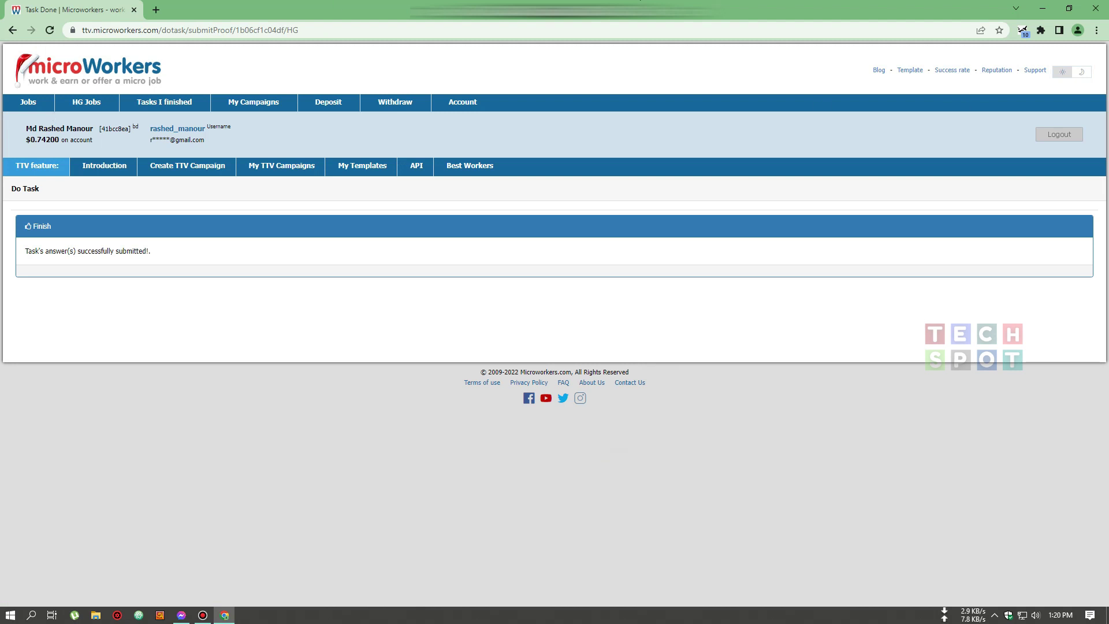
Minimize the Microworkers browser to reveal the Windows desktop
left_click(1043, 8)
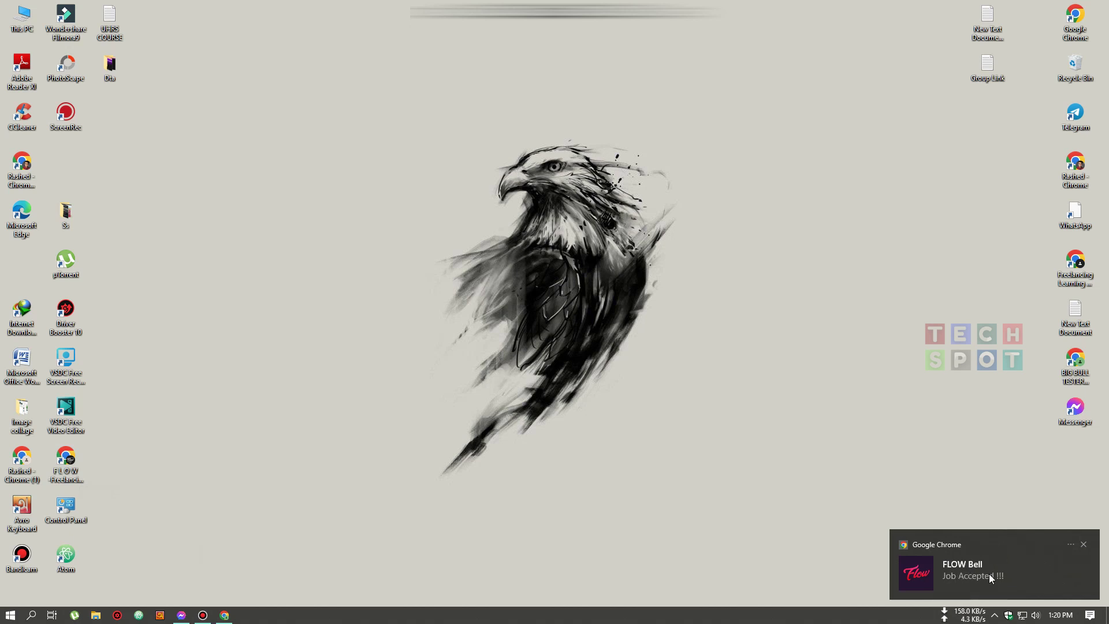
Restore the browser with the next table-line task and delete the thin empty bottom box
left_click(225, 616)
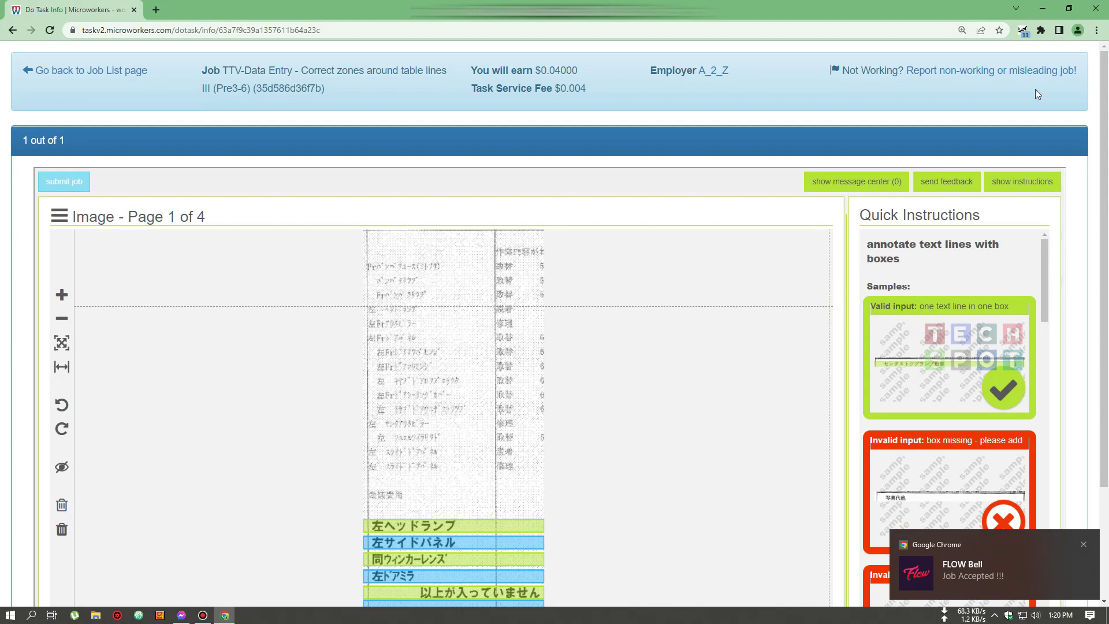
left_click(1041, 7)
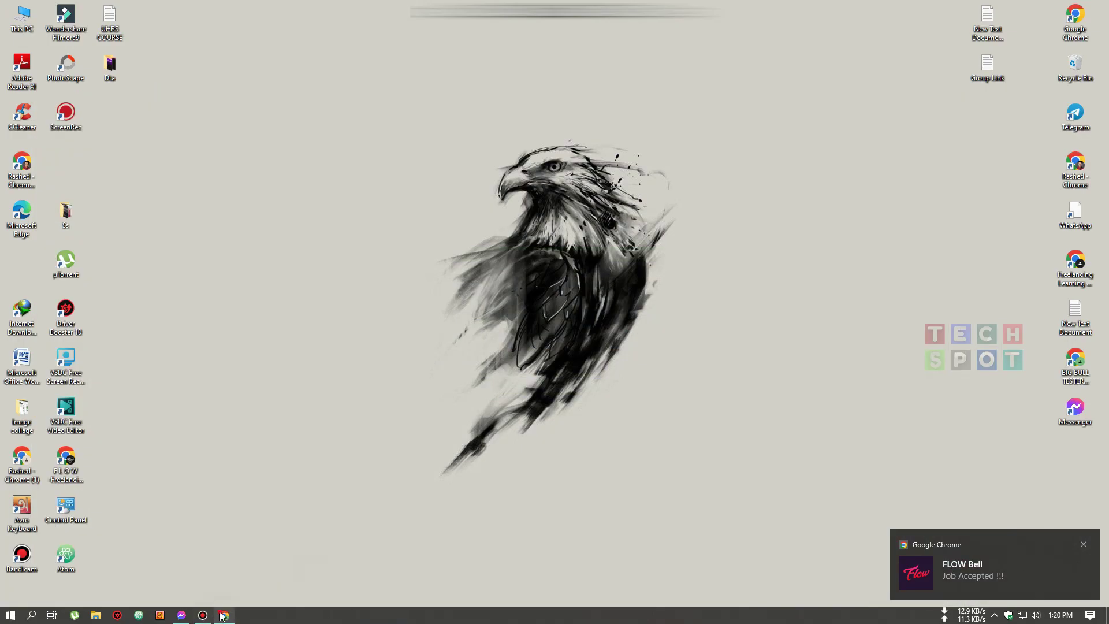
left_click(225, 616)
scroll(602, 373, "down", 3)
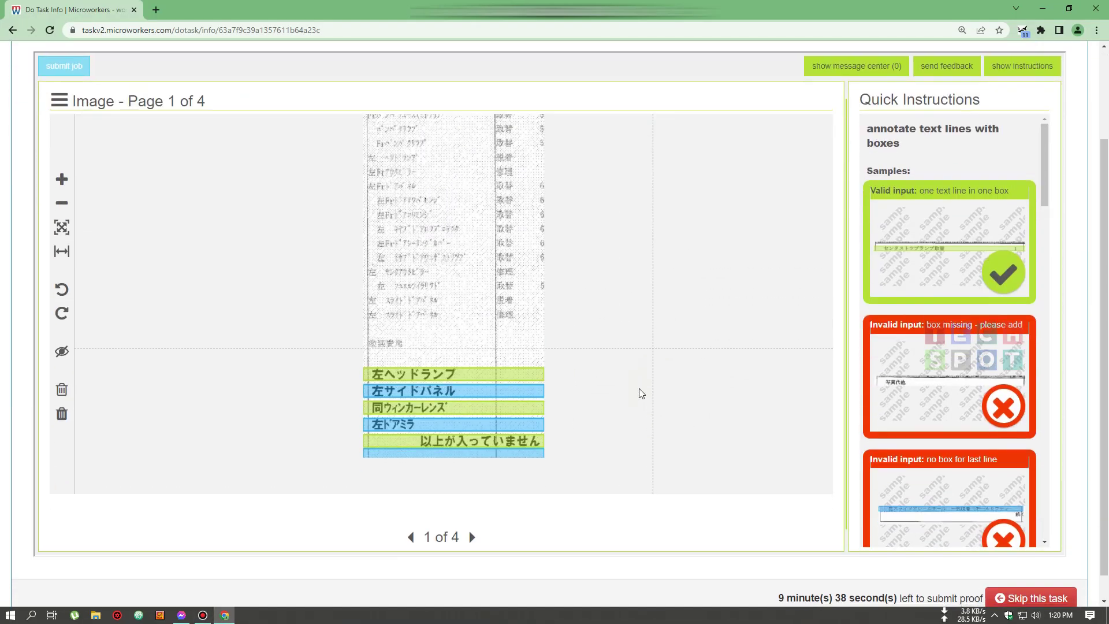
left_click(513, 452)
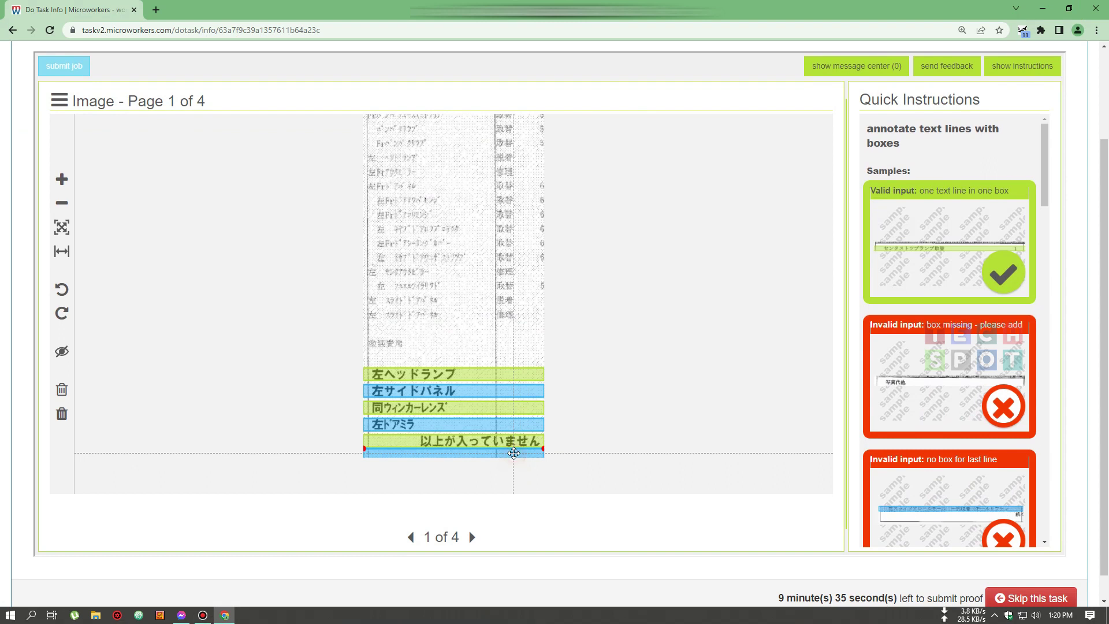
key("Delete")
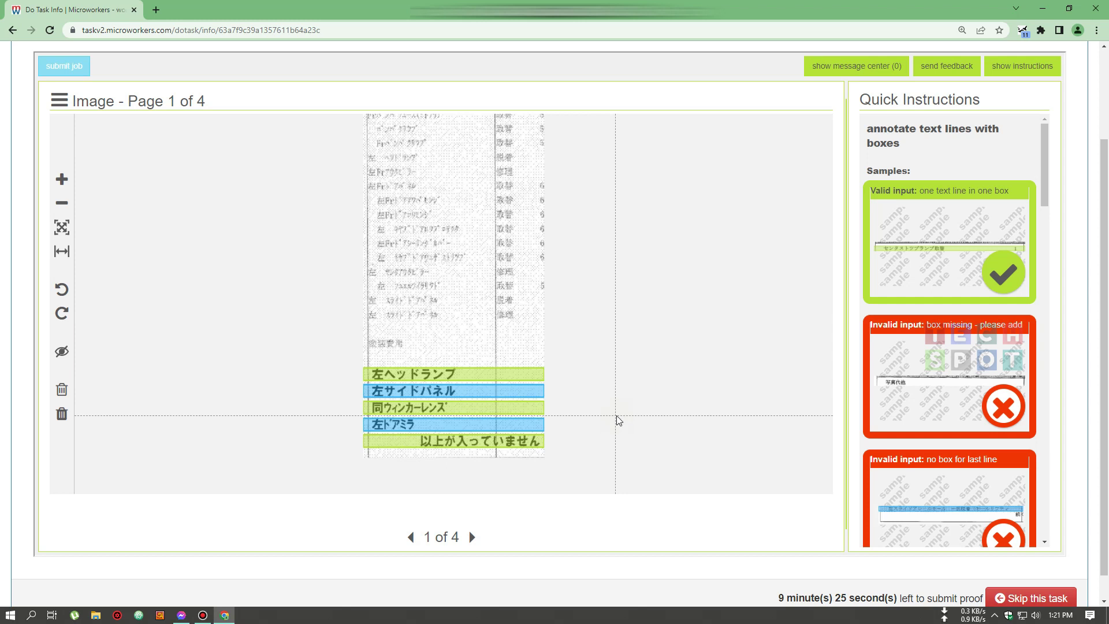
Box the receipt header line and rows 1 through 12 on page 1
scroll(661, 475, "up", 2)
left_click_drag(372, 219, 408, 250)
left_click_drag(392, 253, 405, 265)
left_click_drag(390, 267, 398, 277)
left_click_drag(384, 280, 398, 295)
mouse_move(389, 300)
left_mouse_down()
mouse_move(405, 308)
mouse_move(399, 321)
left_mouse_up()
left_click_drag(384, 325, 413, 364)
mouse_move(405, 371)
left_mouse_down()
mouse_move(426, 380)
mouse_move(397, 383)
mouse_move(399, 393)
left_mouse_up()
mouse_move(399, 396)
left_mouse_down()
mouse_move(421, 438)
mouse_move(543, 479)
left_mouse_up()
Box the remaining rows on pages 2–4, including the 加算基礎数 row, and submit the task
key("Right")
left_click_drag(344, 102, 348, 156)
left_click_drag(347, 299, 350, 331)
left_click_drag(347, 398, 349, 407)
left_click(472, 509)
left_click_drag(401, 162, 401, 172)
left_click_drag(376, 346, 378, 356)
left_click(472, 510)
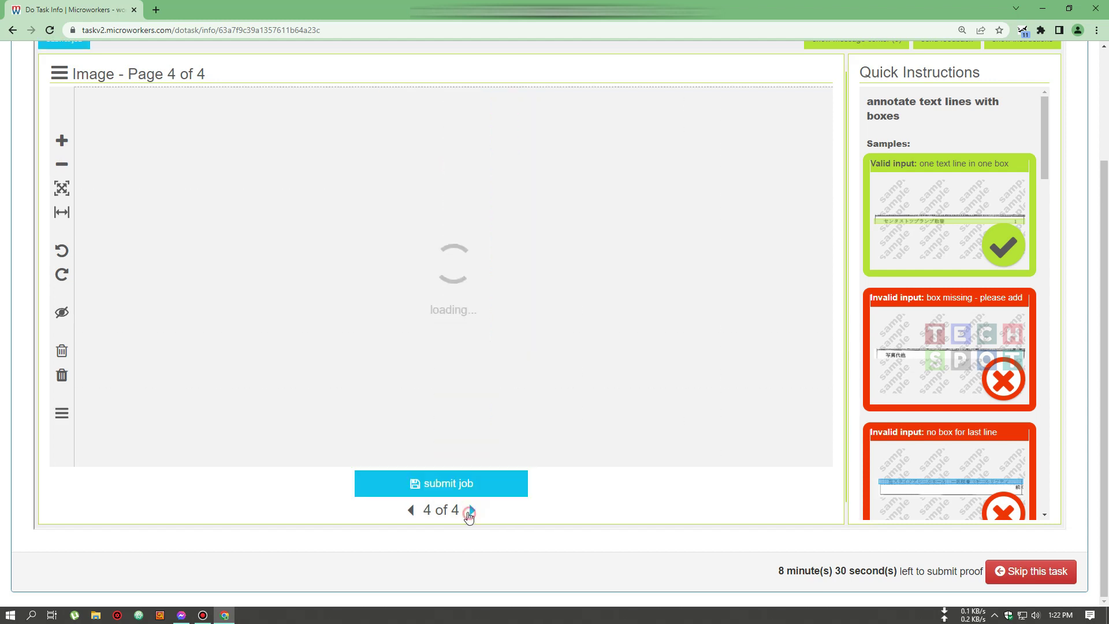
left_click_drag(589, 129, 596, 139)
left_click(504, 491)
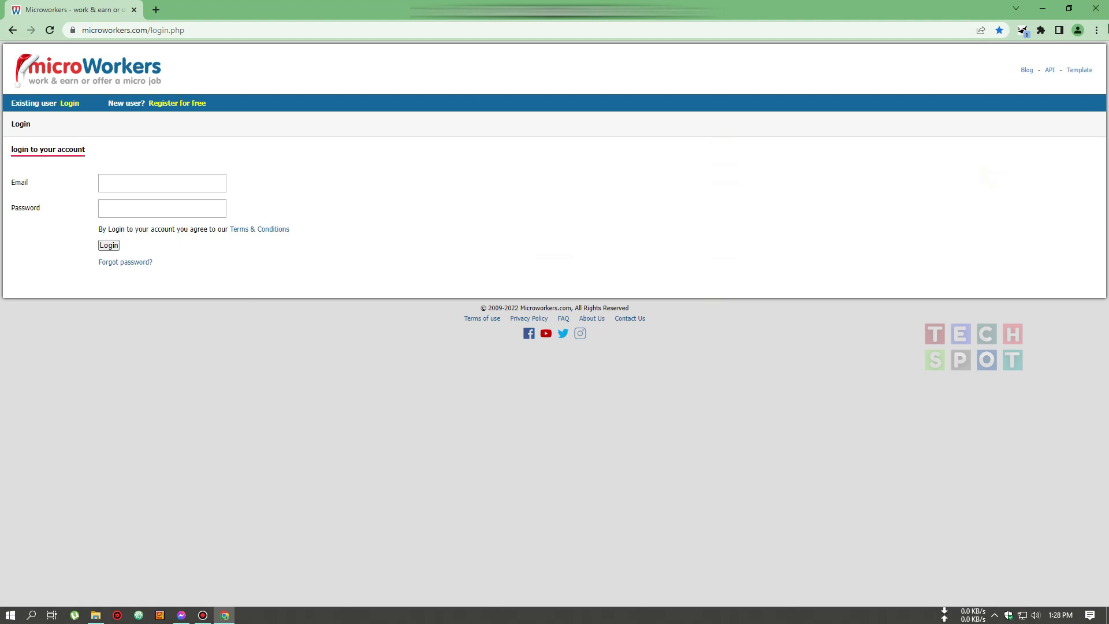
Relaunch Chrome in the BIG BULL TESTER profile, leaving only a blank New Tab page open
left_click(1096, 8)
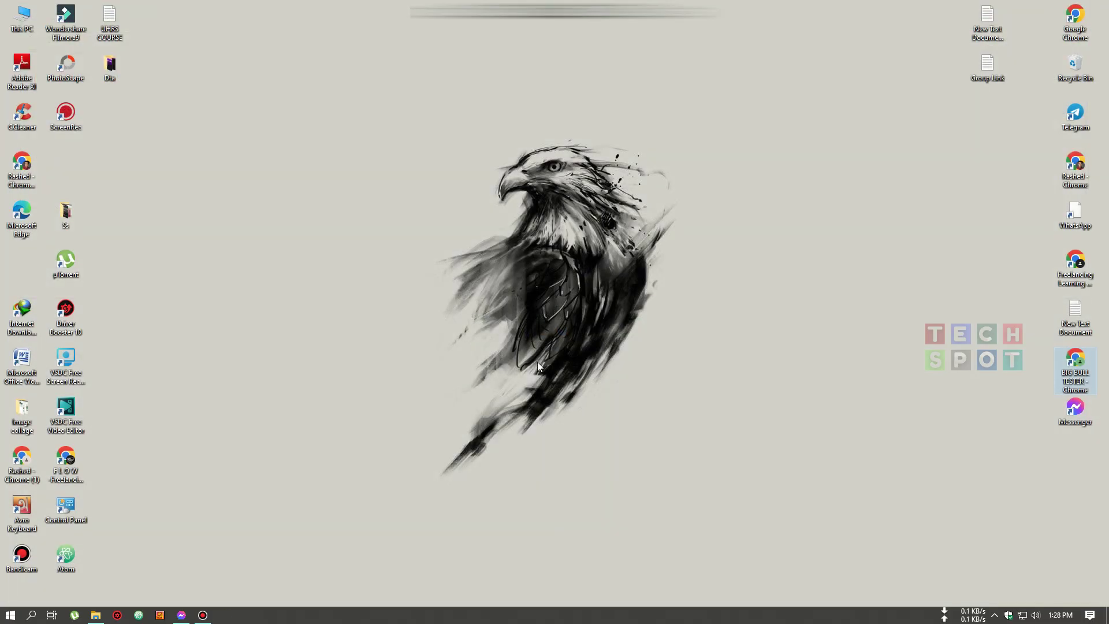
double_click(1084, 367)
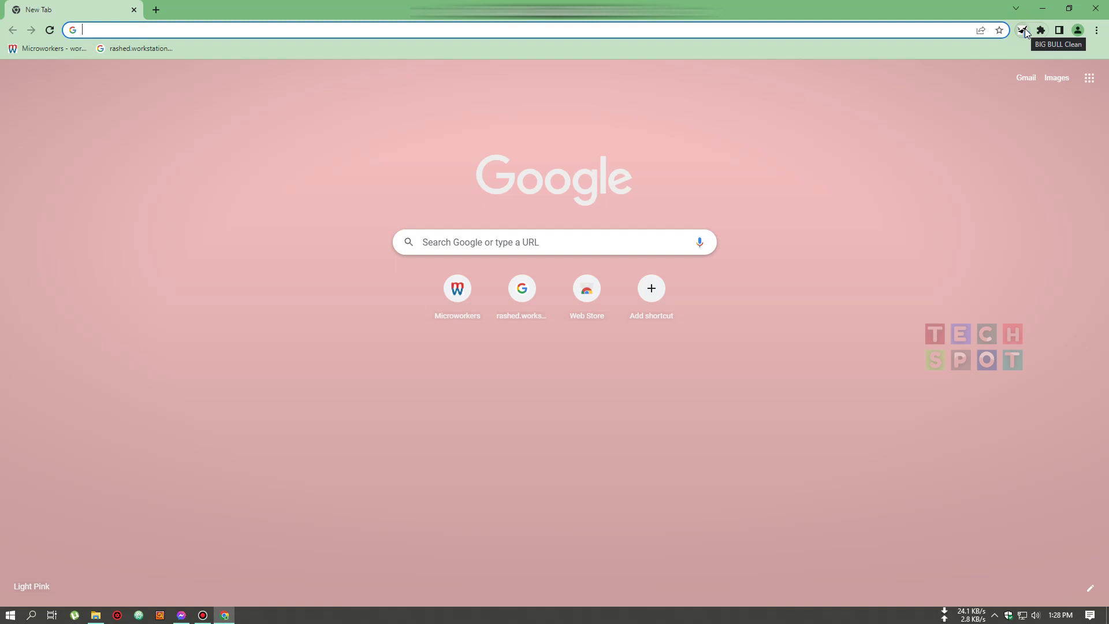
left_click(1024, 31)
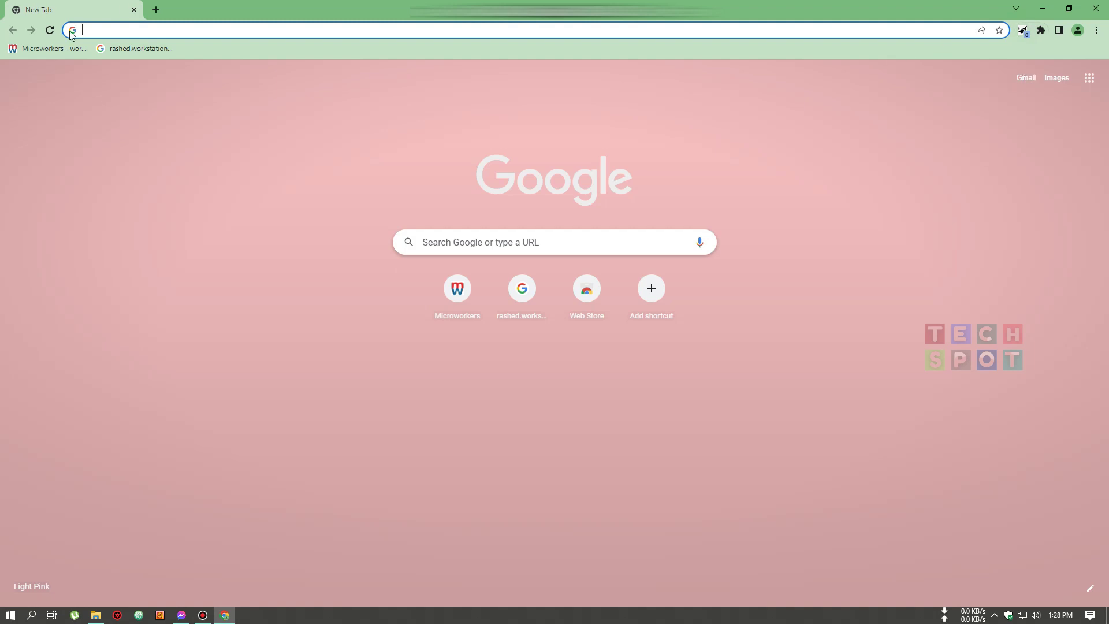
left_click(45, 48)
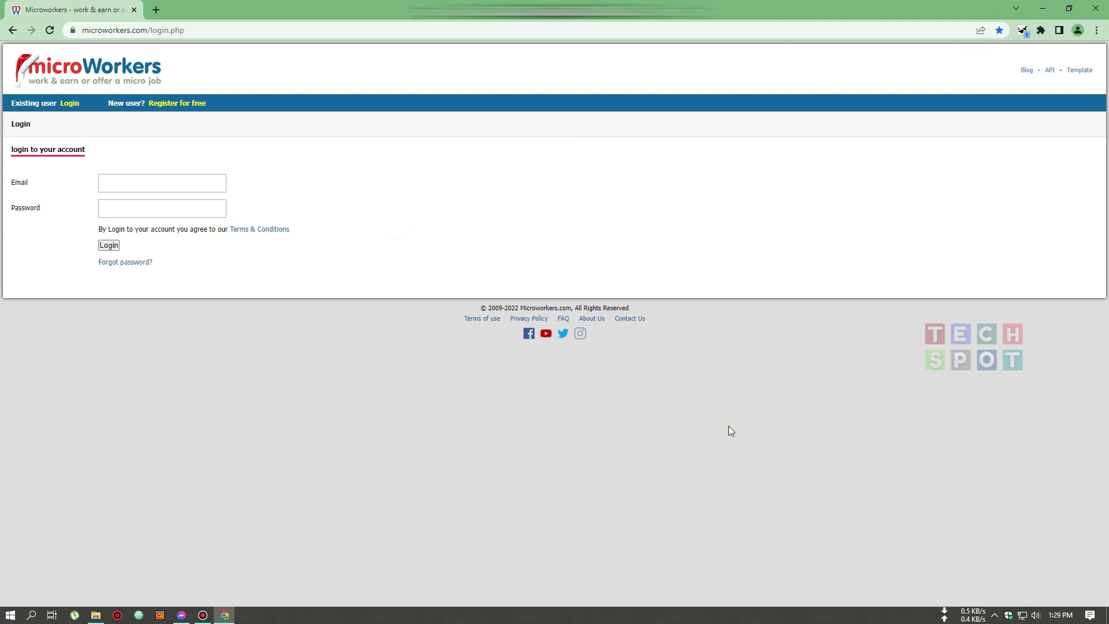
left_click(156, 10)
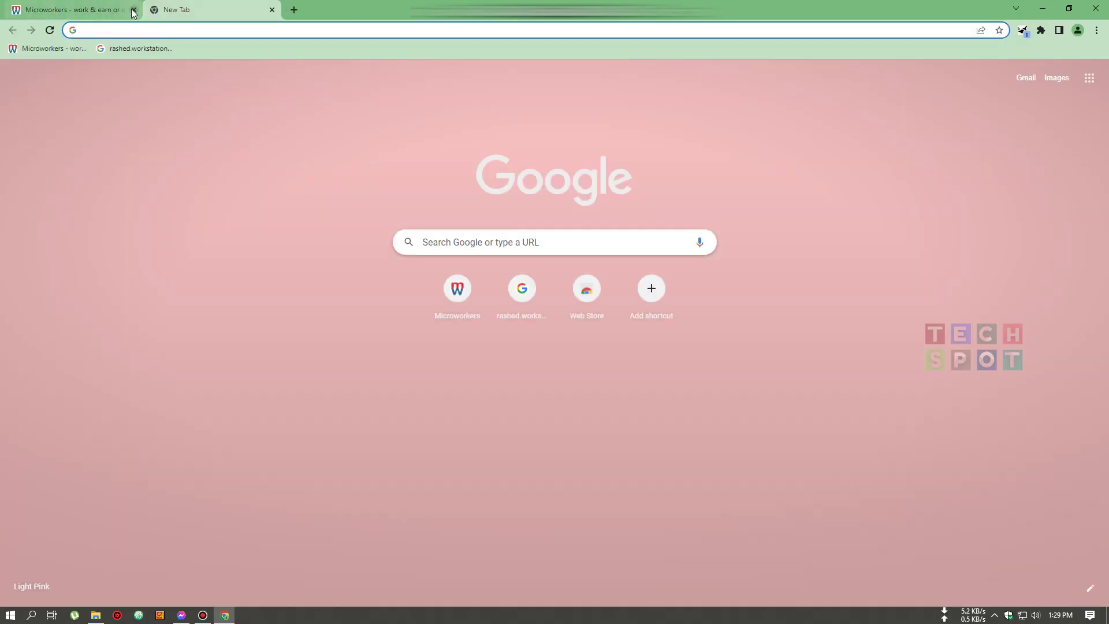
left_click(133, 10)
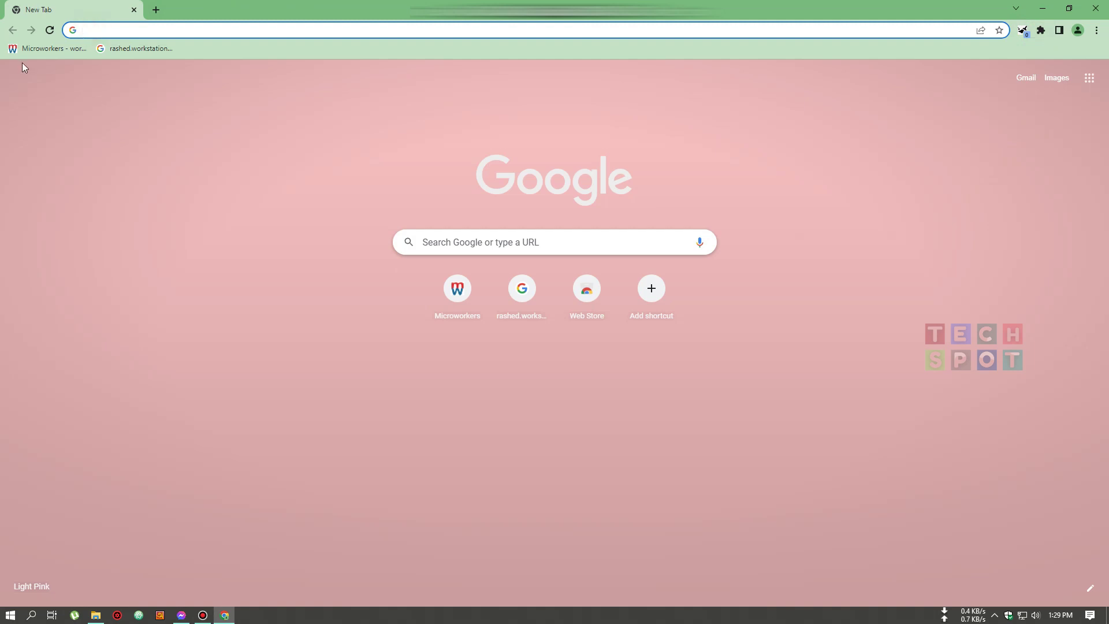
Load the Microworkers login page from the bookmark, then close Chrome
left_click(46, 49)
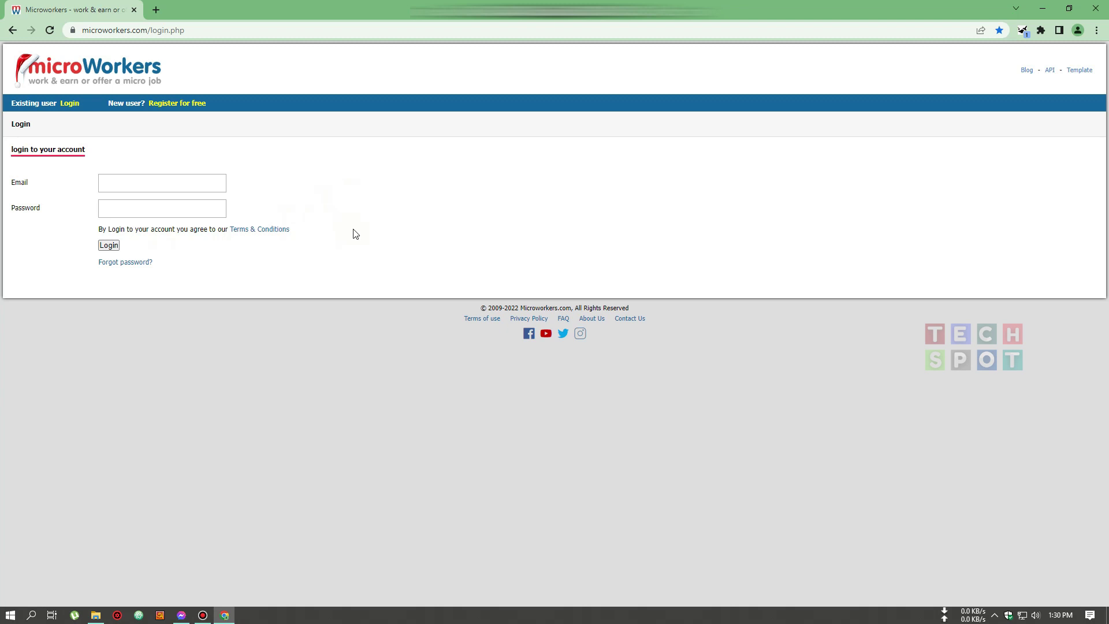
left_click(1096, 8)
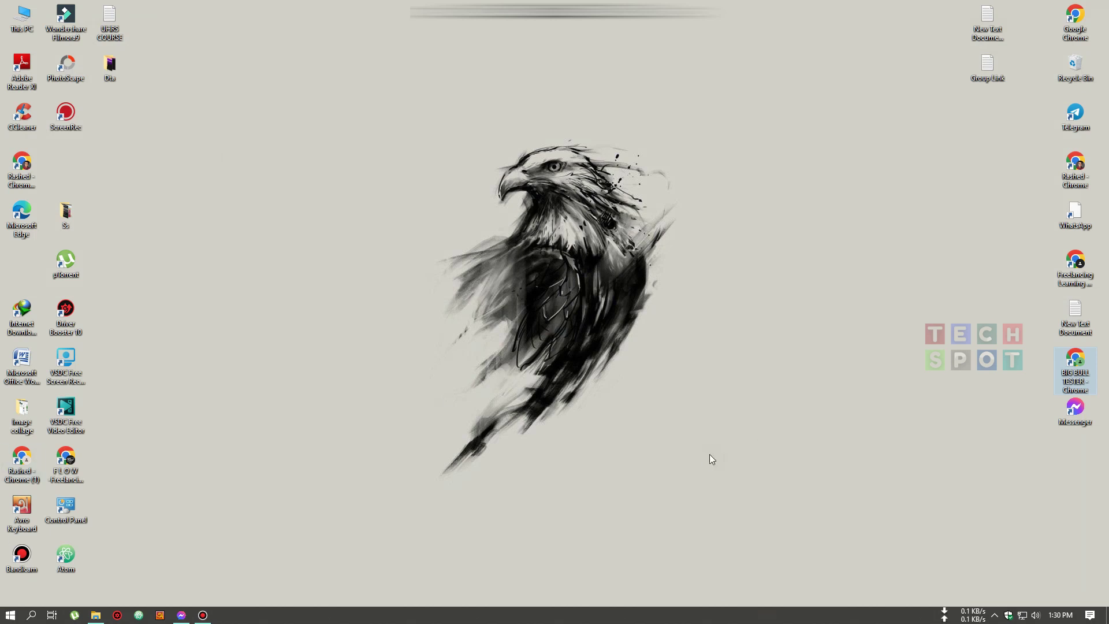
Launch the Rashed Chrome profile, log in to Microworkers, and view the withdrawal history
double_click(18, 176)
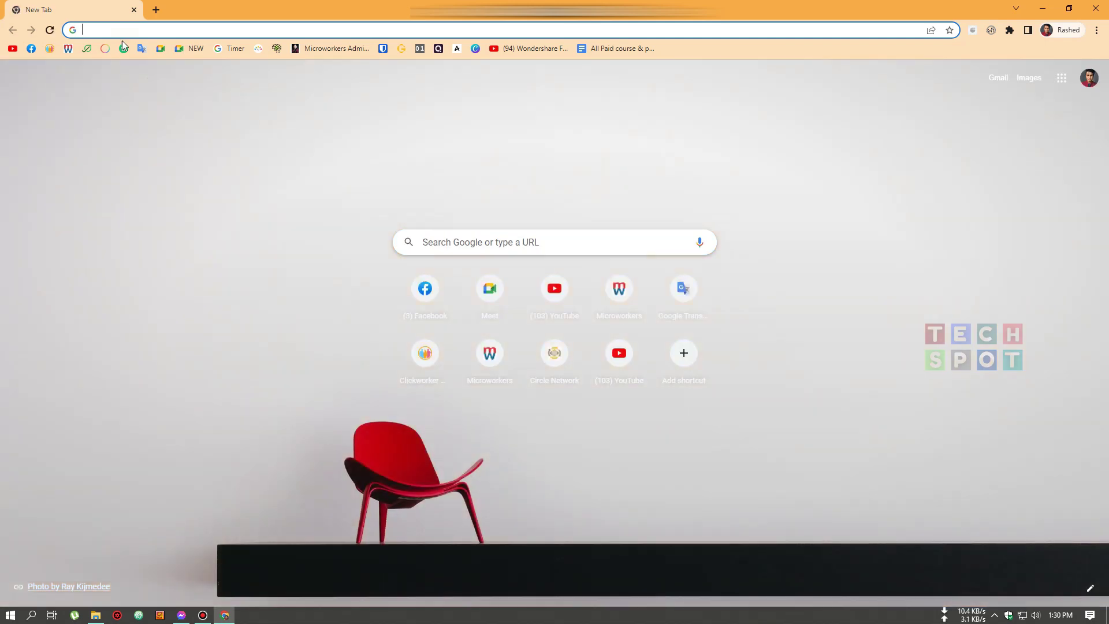
left_click(68, 48)
left_click(124, 284)
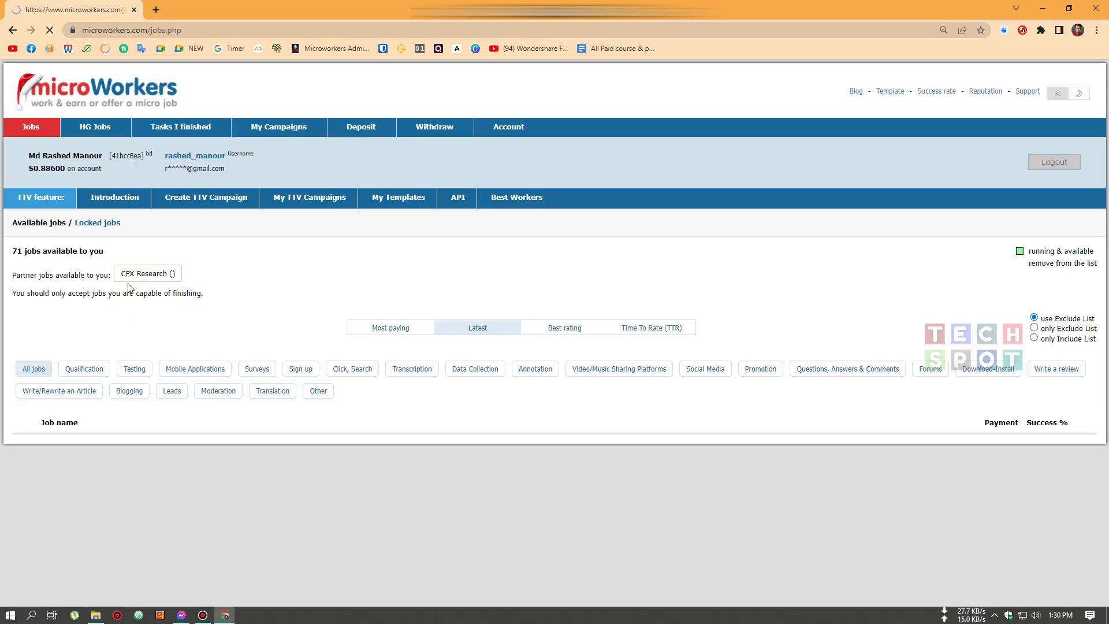
left_click(455, 127)
Review the Hire Group finished tasks, return to the Jobs list, and minimize the browser
left_click(193, 132)
left_click(273, 252)
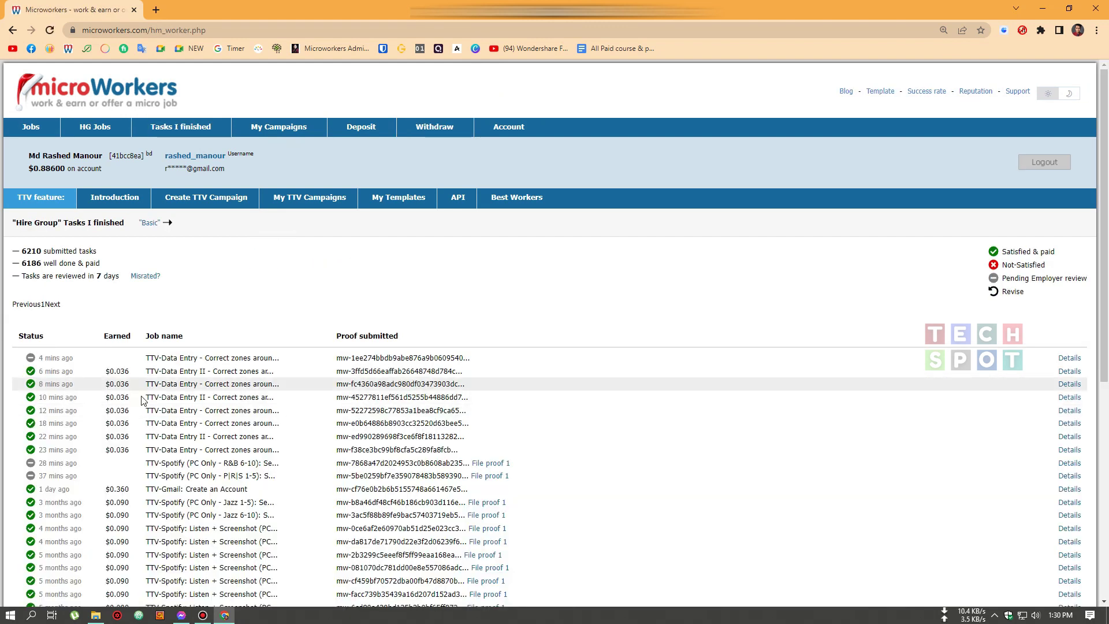
scroll(352, 442, "down", 7)
scroll(351, 442, "up", 7)
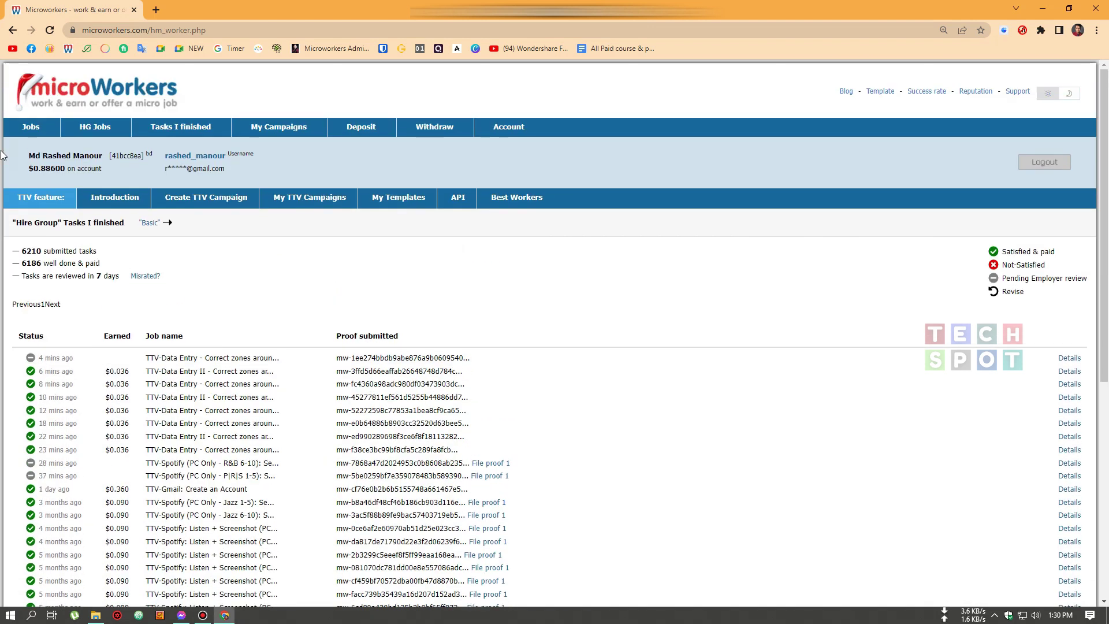
left_click(31, 131)
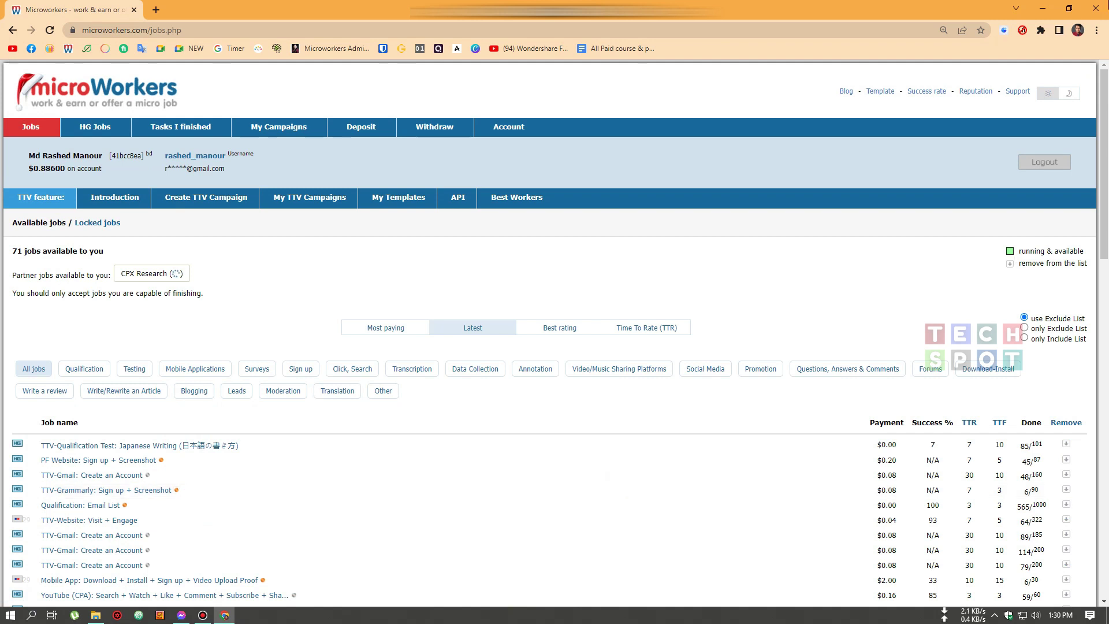
left_click(1043, 8)
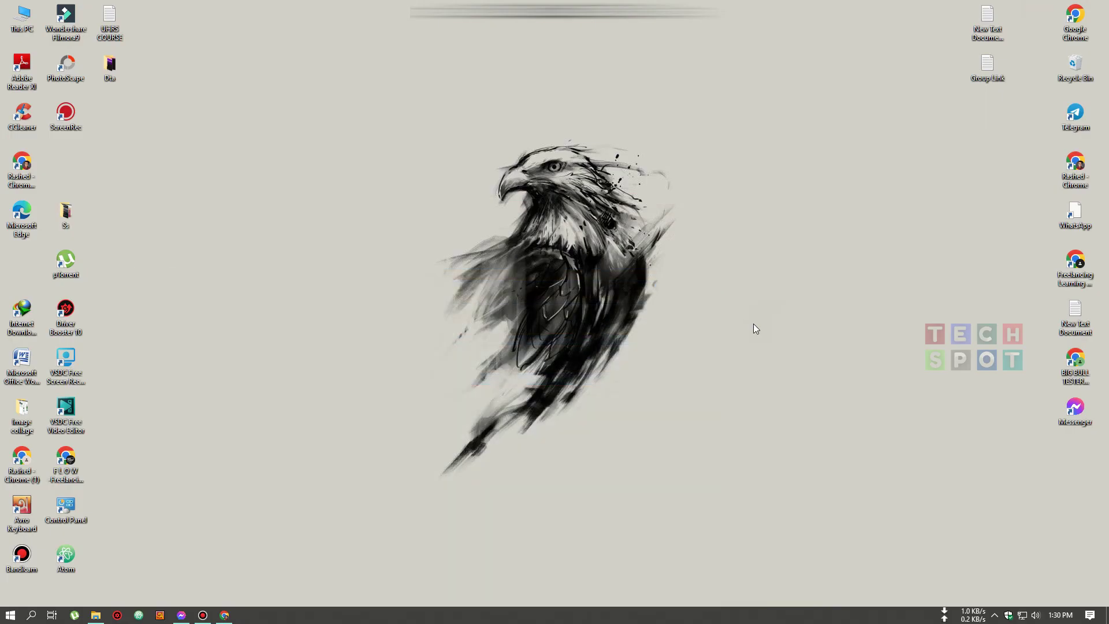